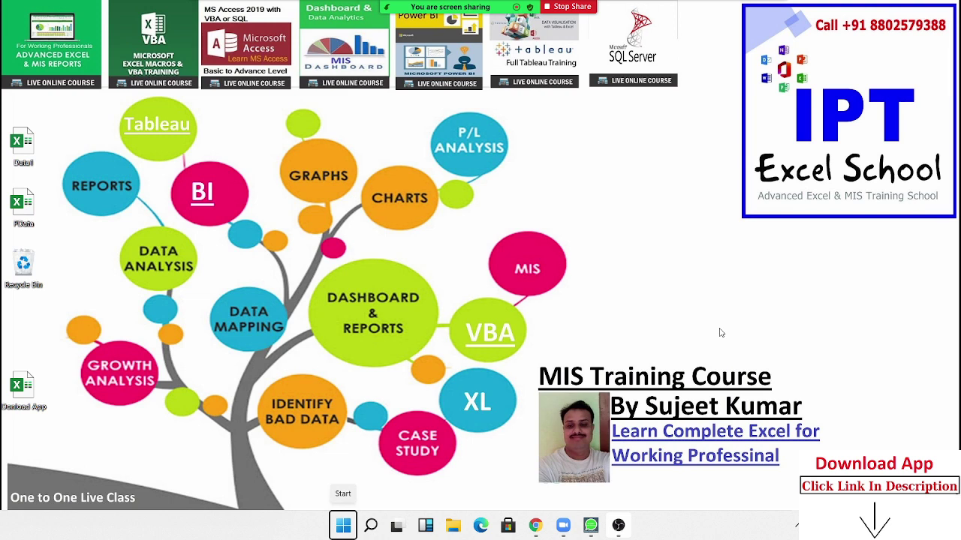
# Step: Open the Windows Start menu to search for apps
pyautogui.press('super')
# Step: Search for excel, launch Excel and create a new blank workbook, Book1
pyautogui.write('ex')
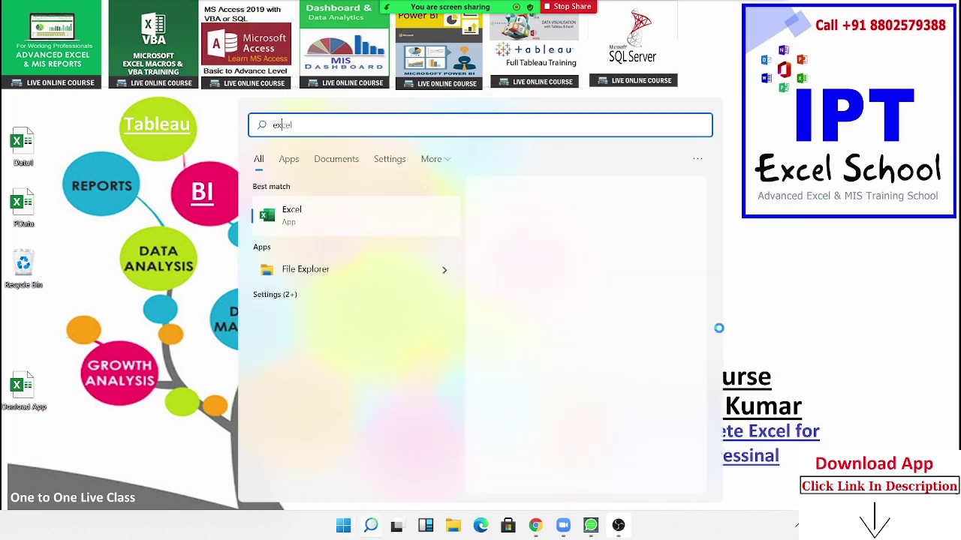
pyautogui.write('cel')
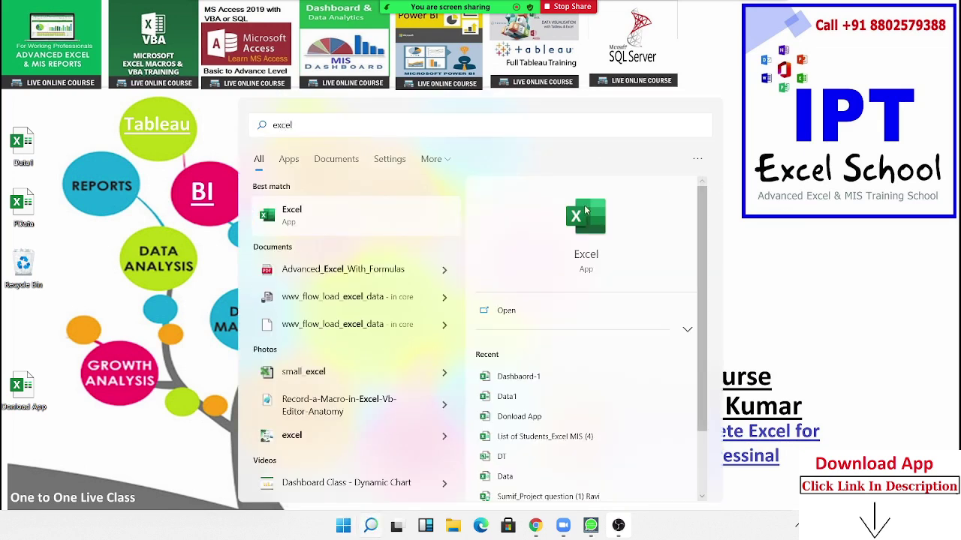
pyautogui.click(585, 208)
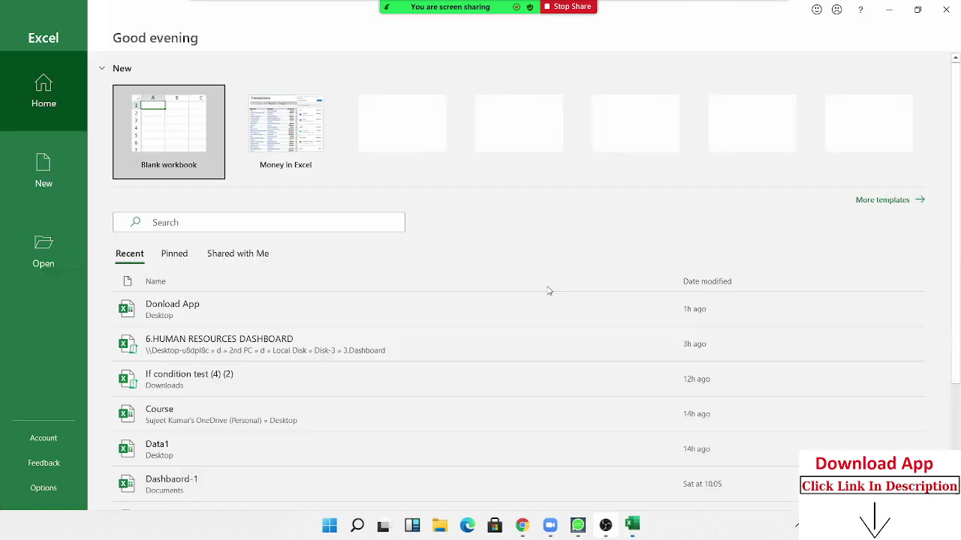
pyautogui.click(175, 133)
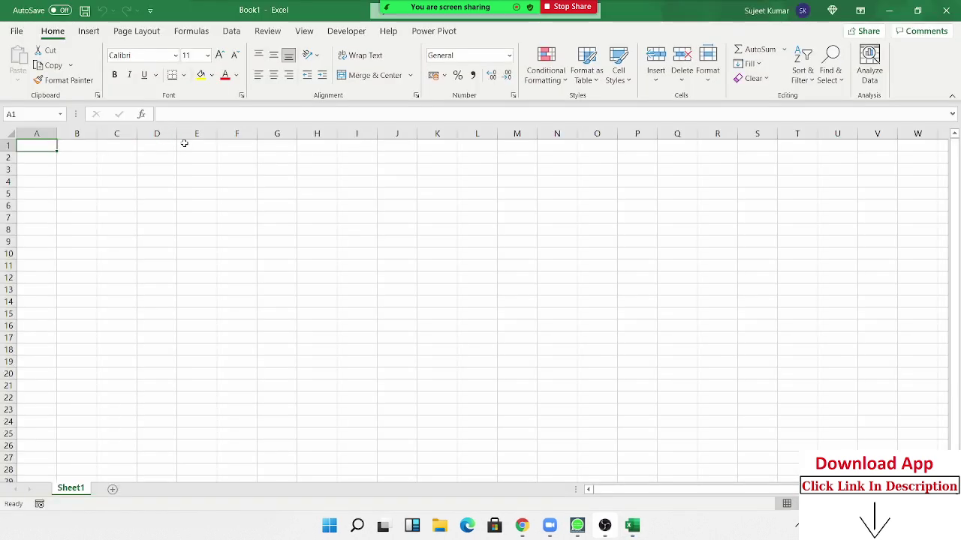
# Step: Enter headers Name, Date and Time in A1:C1, zoom in, and show the Developer tab
pyautogui.write('Name')
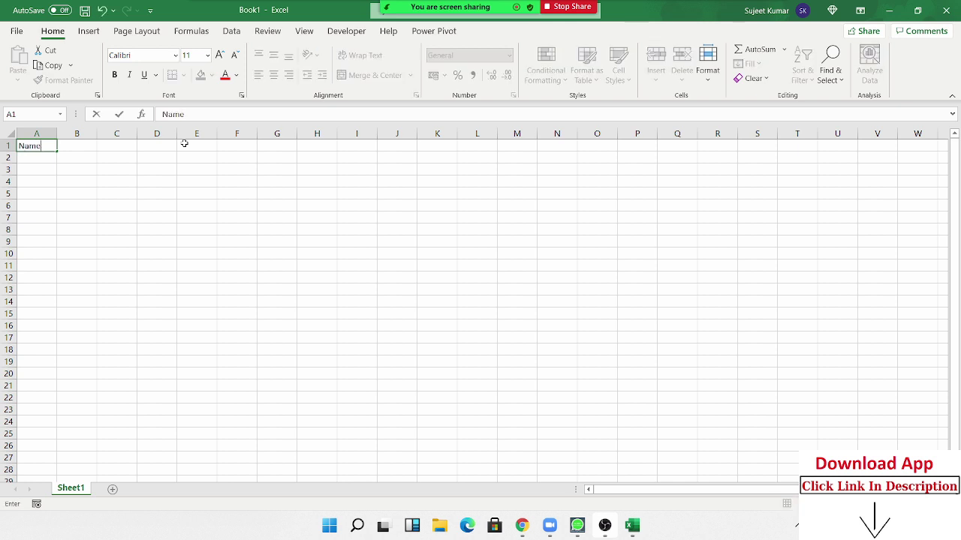
pyautogui.press('Return')
pyautogui.press('Up')
pyautogui.press('Right')
pyautogui.write('Da')
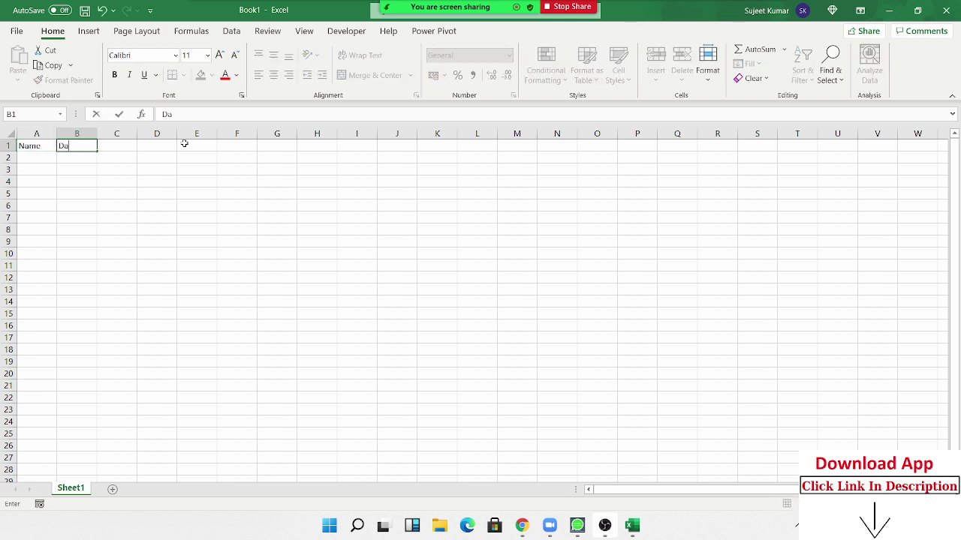
pyautogui.write('te')
pyautogui.press('Tab')
pyautogui.write('Tie')
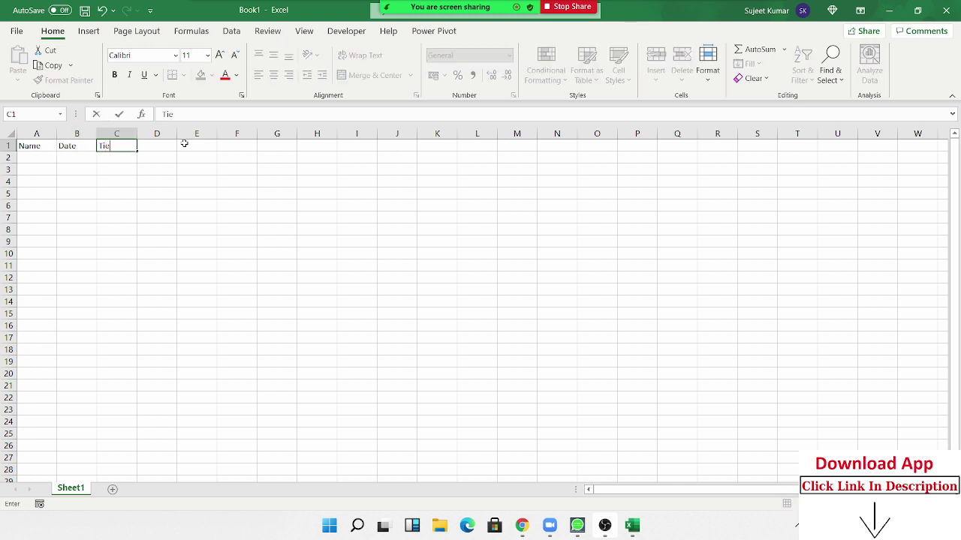
pyautogui.press('BackSpace')
pyautogui.write('me')
pyautogui.press('Return')
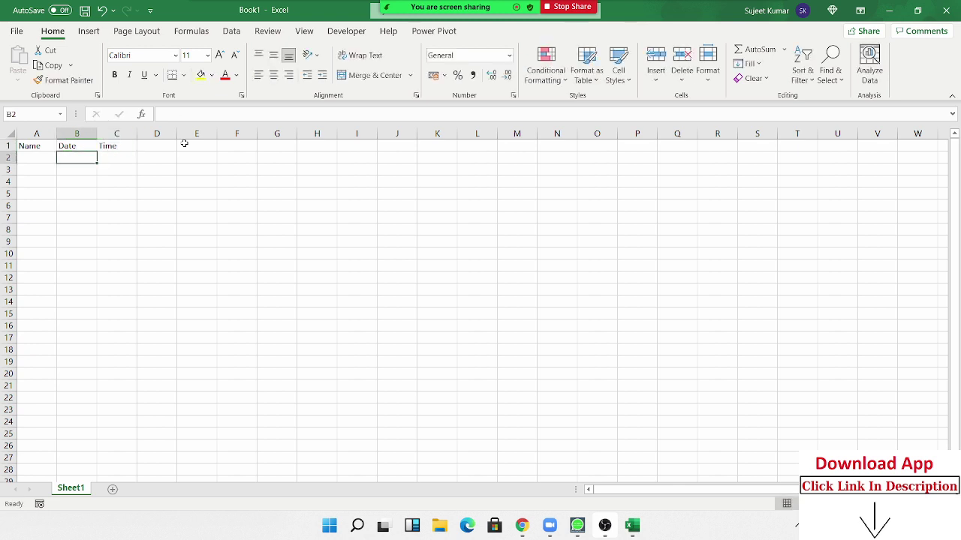
pyautogui.scroll(4, 185, 195)
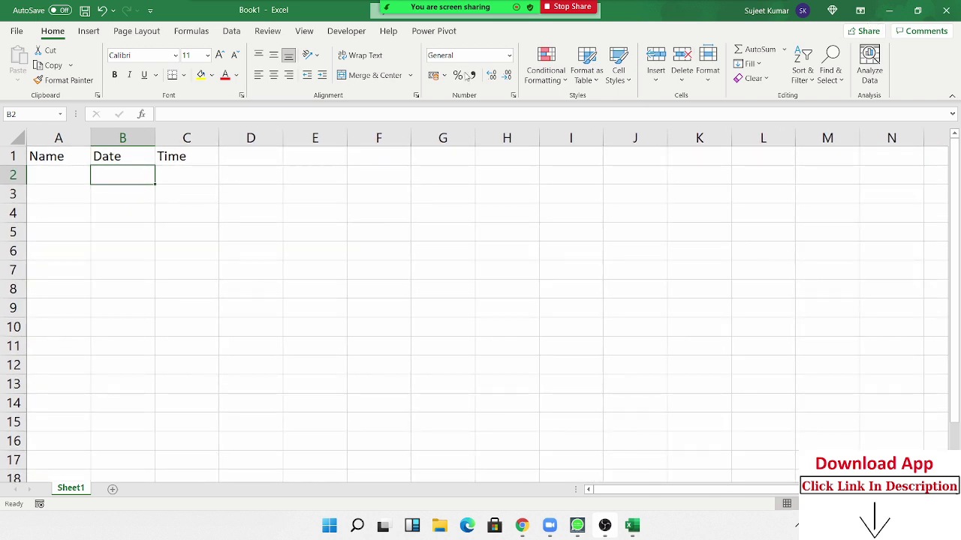
pyautogui.click(346, 32)
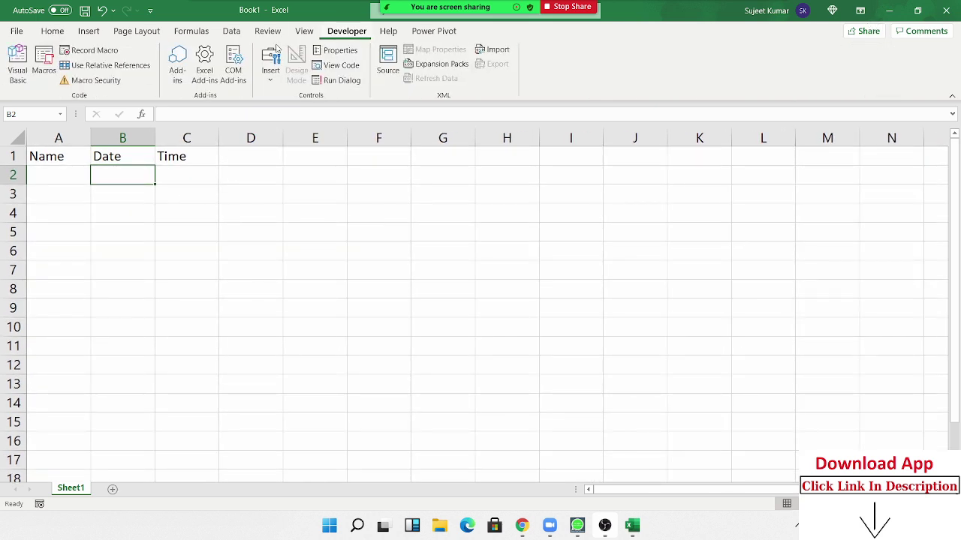
# Step: Open the VBA editor docked left of the Excel workbook and open Sheet1's code window
pyautogui.click(20, 63)
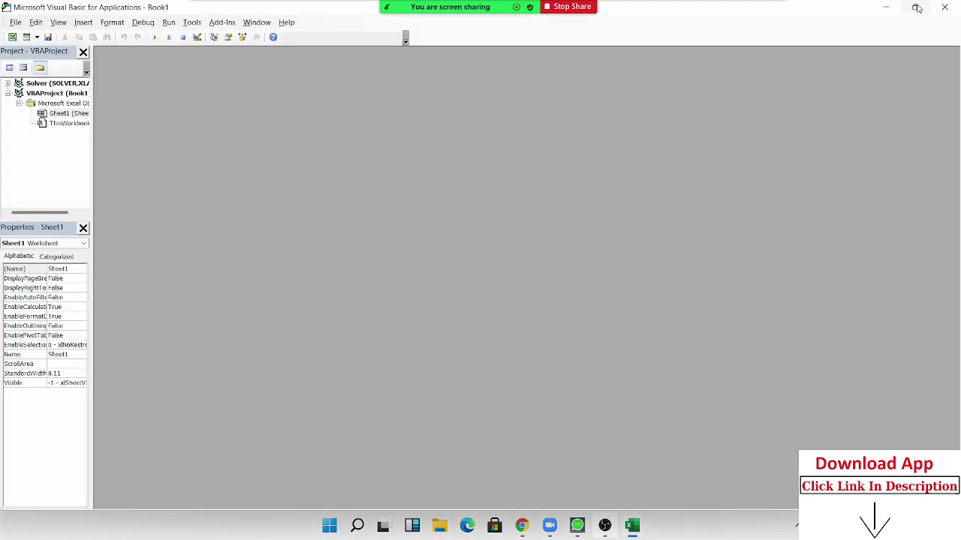
pyautogui.click(917, 8)
pyautogui.click(917, 7)
pyautogui.moveTo(916, 7)
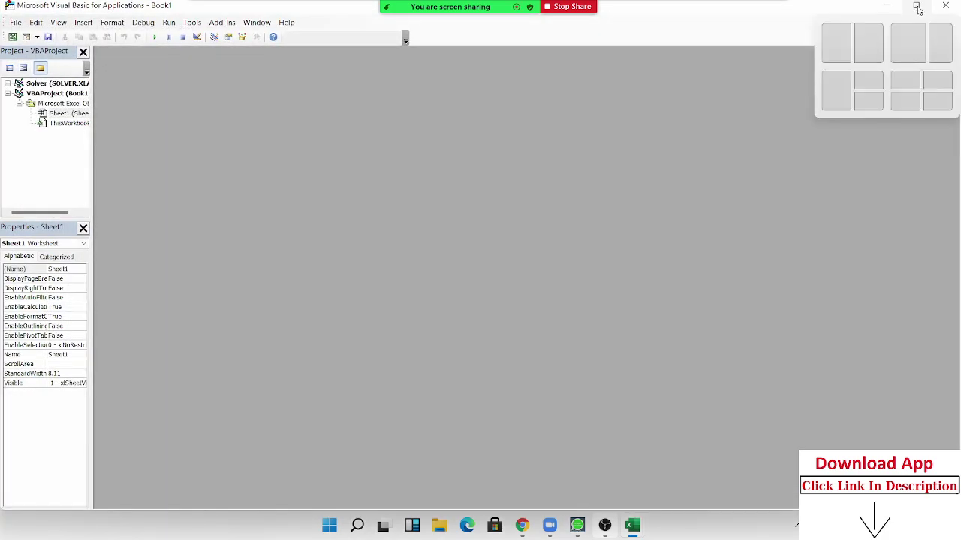
pyautogui.click(841, 48)
pyautogui.click(616, 83)
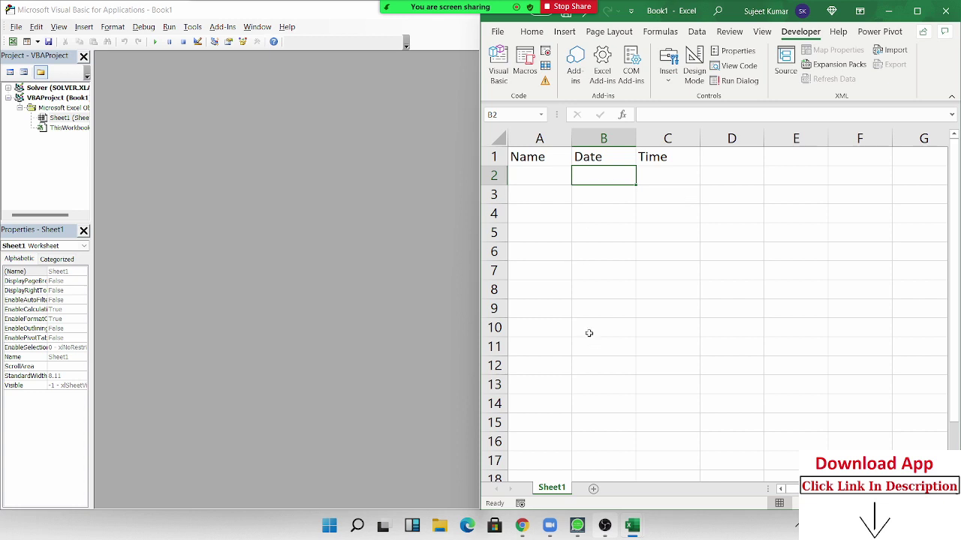
pyautogui.doubleClick(69, 120)
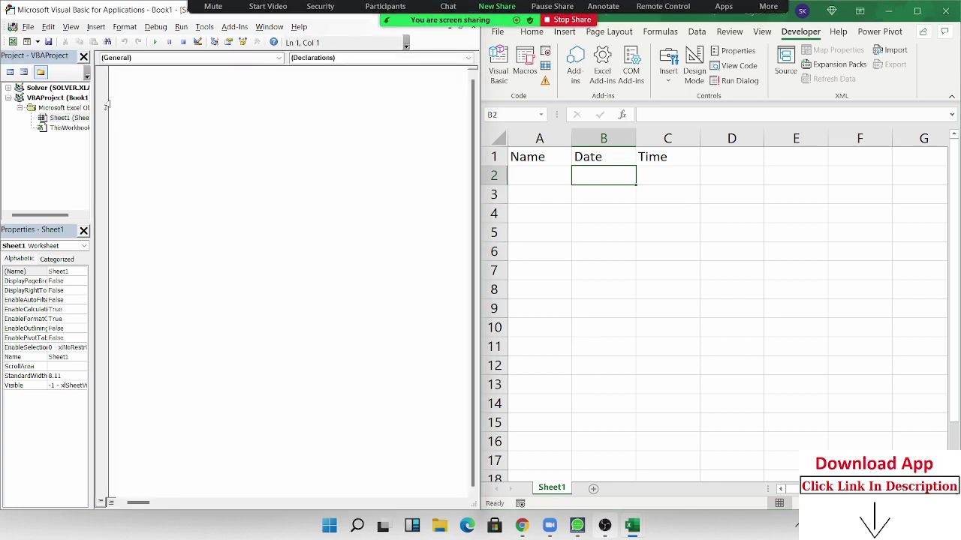
# Step: Insert a Worksheet_Change stub, delete the SelectionChange stub, and add blank lines inside it
pyautogui.click(279, 58)
pyautogui.click(120, 76)
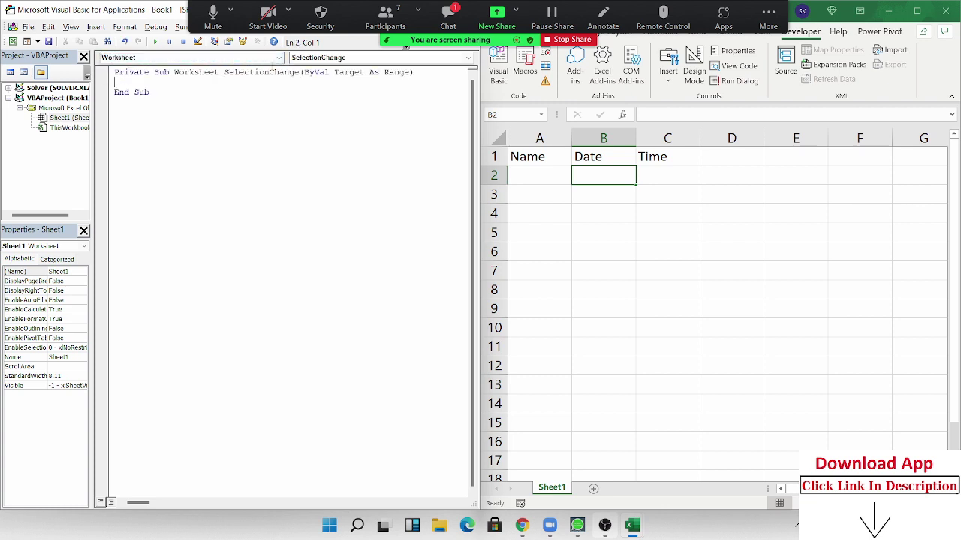
pyautogui.click(318, 57)
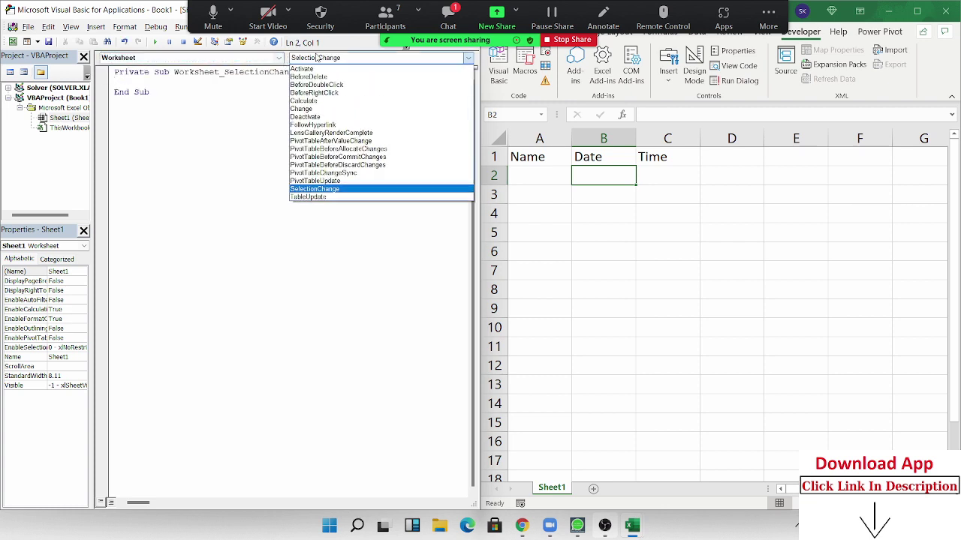
pyautogui.click(313, 110)
pyautogui.moveTo(152, 91); pyautogui.dragTo(86, 72)
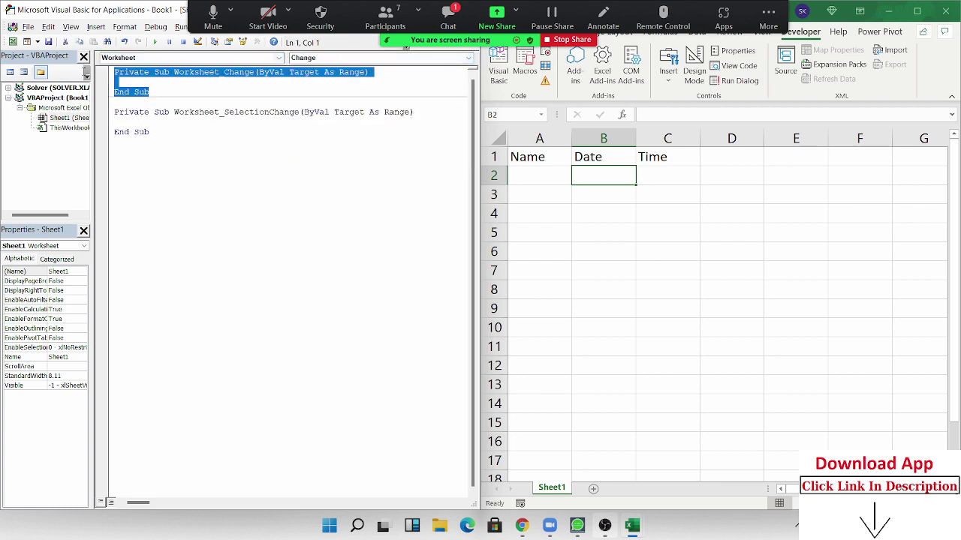
pyautogui.moveTo(154, 134); pyautogui.dragTo(105, 110)
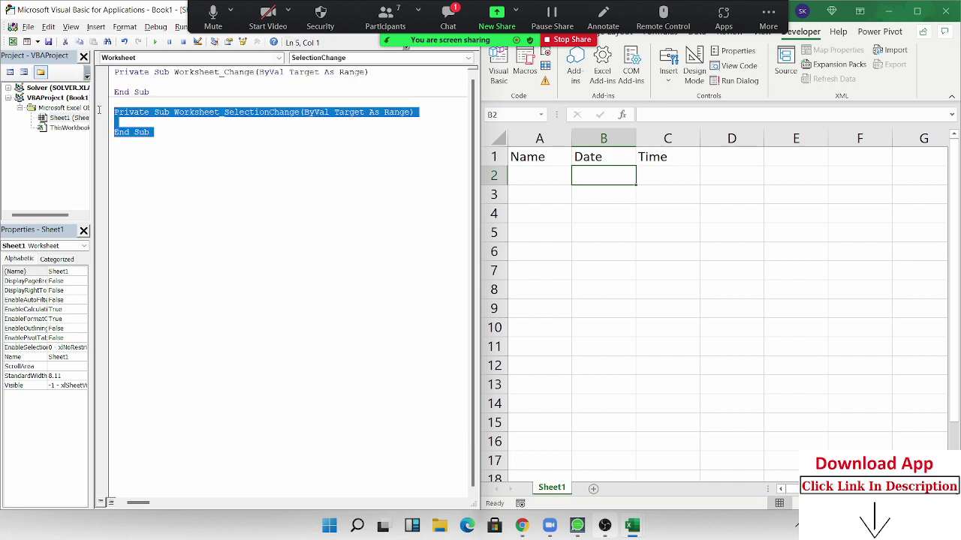
pyautogui.press('Delete')
pyautogui.press('Up')
pyautogui.press('Return')
pyautogui.press('Return')
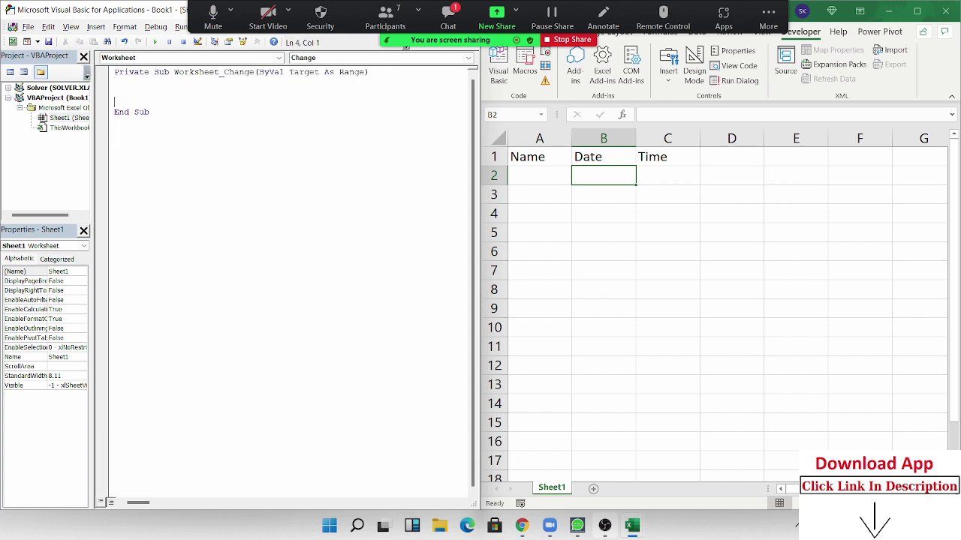
pyautogui.press('Return')
pyautogui.press('Up')
pyautogui.press('Up')
pyautogui.press('Up')
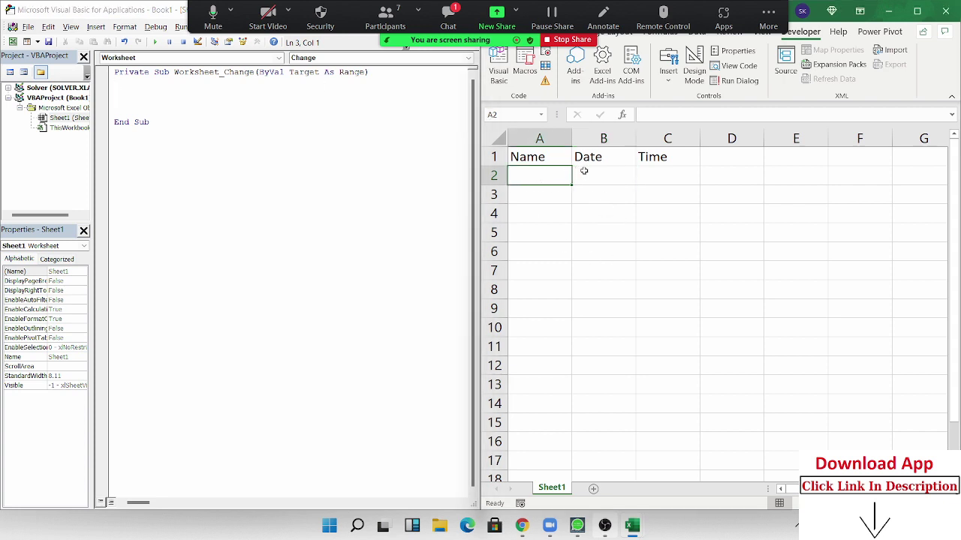
# Step: Write Target.Offset(0, 1).Value = Date inside the Worksheet_Change procedure
pyautogui.click(643, 172)
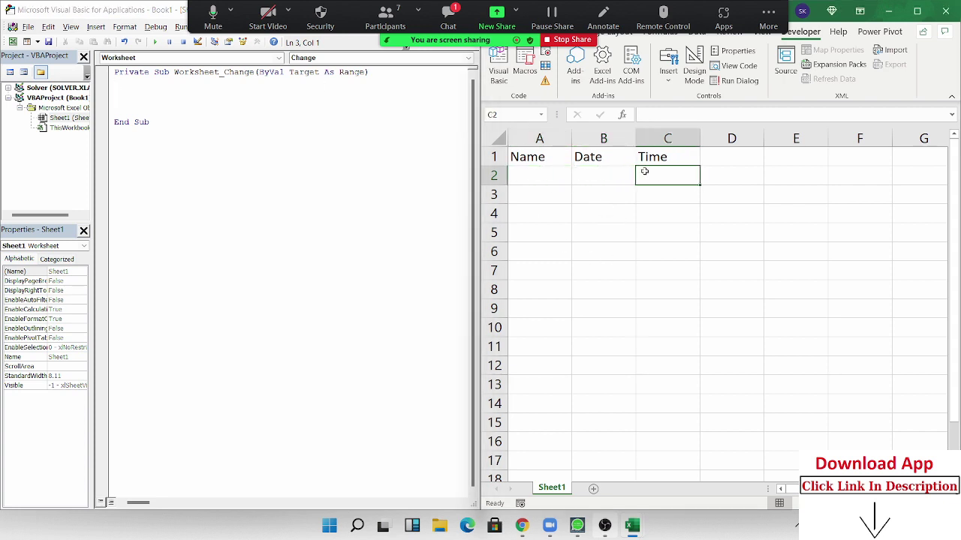
pyautogui.click(158, 87)
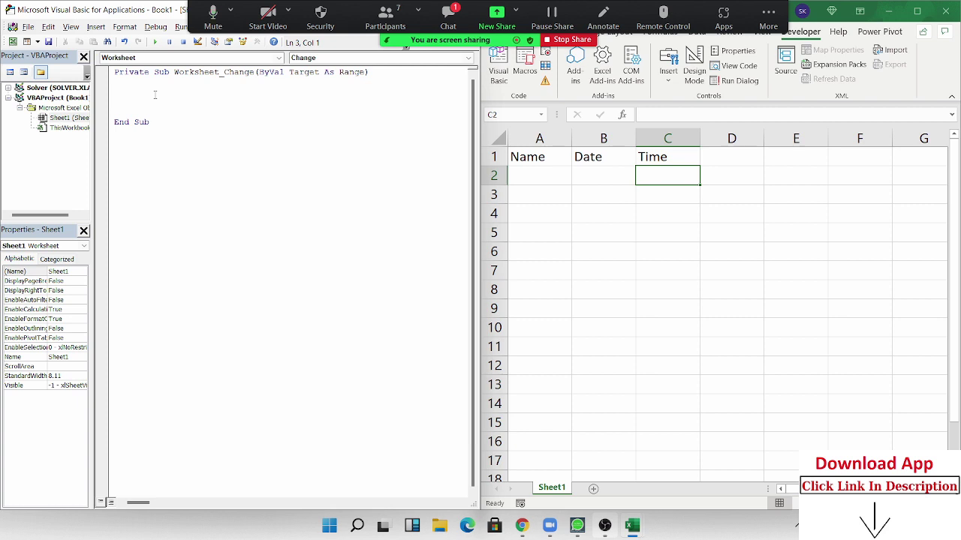
pyautogui.write('targe')
pyautogui.write('t.')
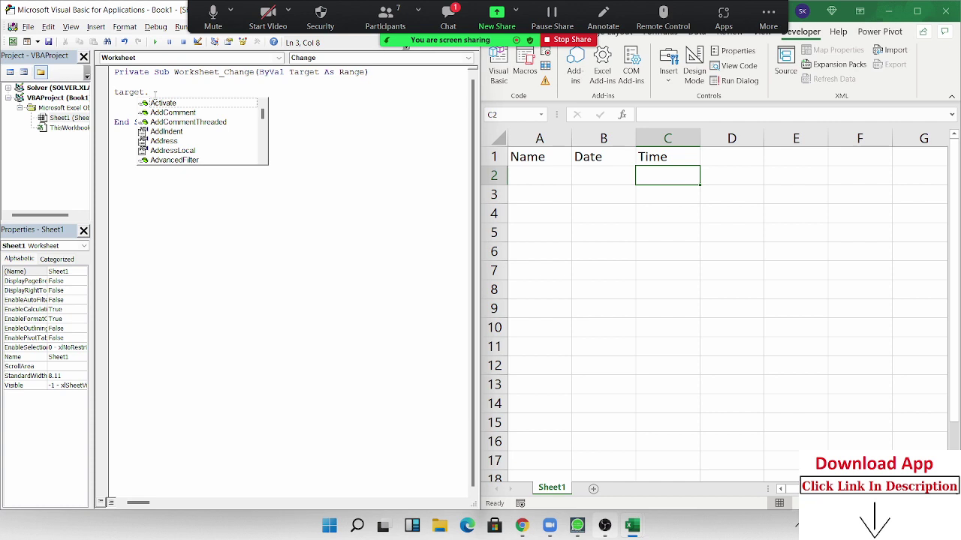
pyautogui.write('valu')
pyautogui.press('space')
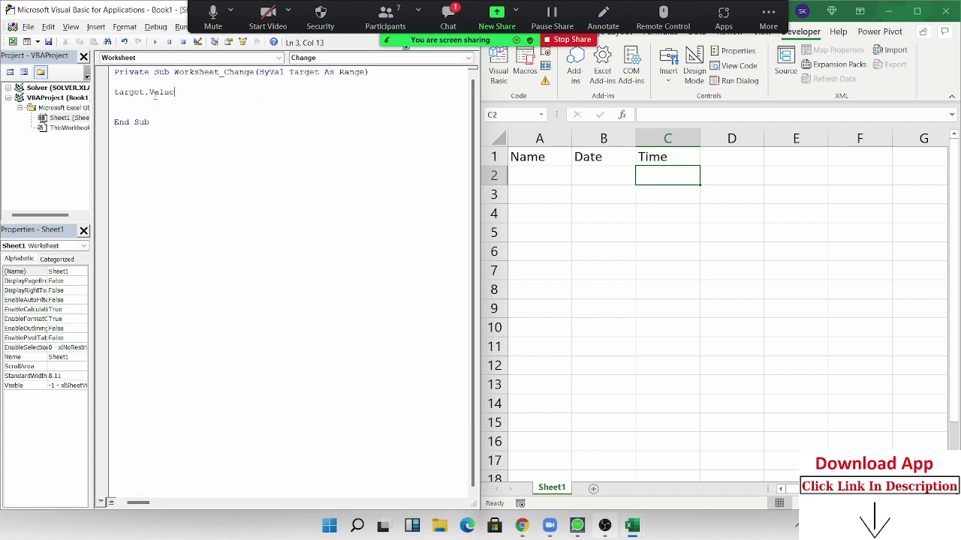
pyautogui.press('BackSpace')
pyautogui.press('BackSpace')
pyautogui.press('BackSpace')
pyautogui.press('BackSpace')
pyautogui.write('.')
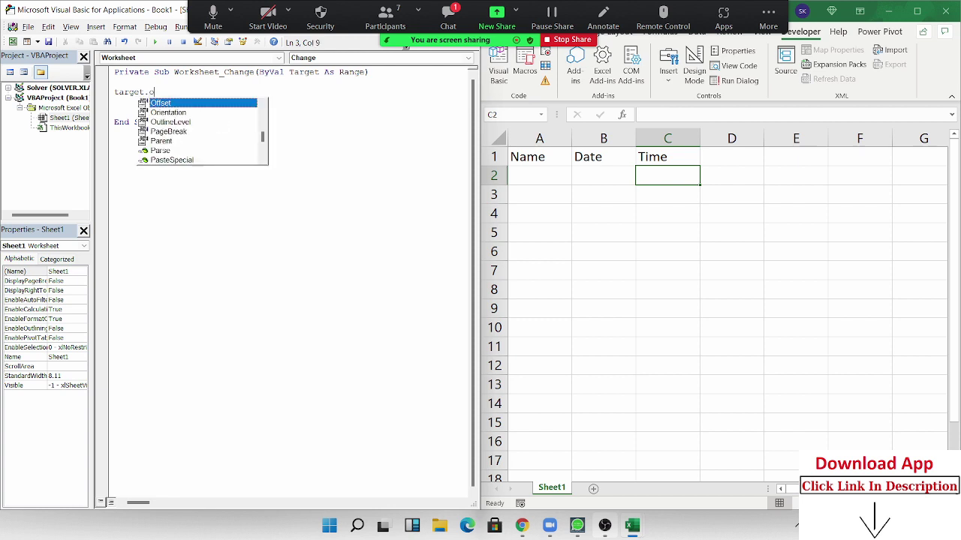
pyautogui.write('o')
pyautogui.press('Tab')
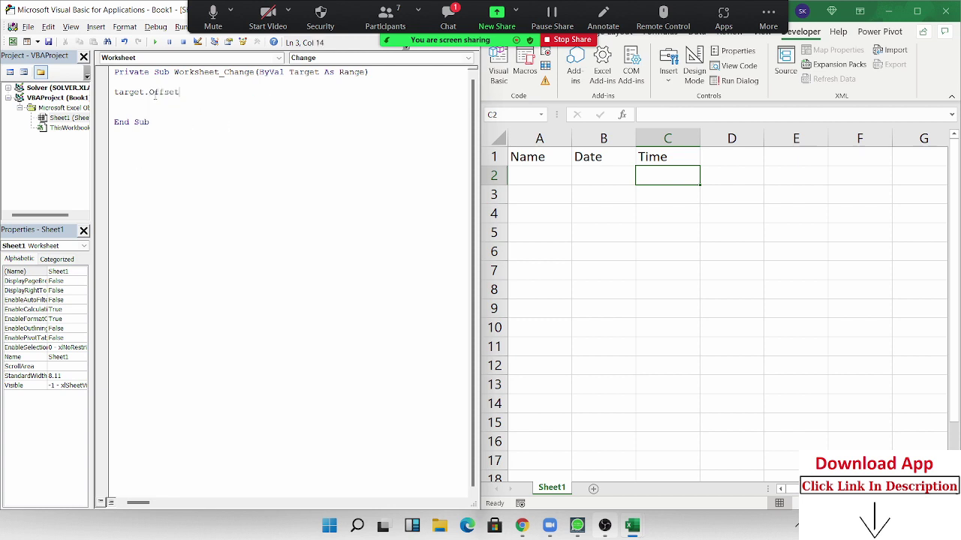
pyautogui.write('(0')
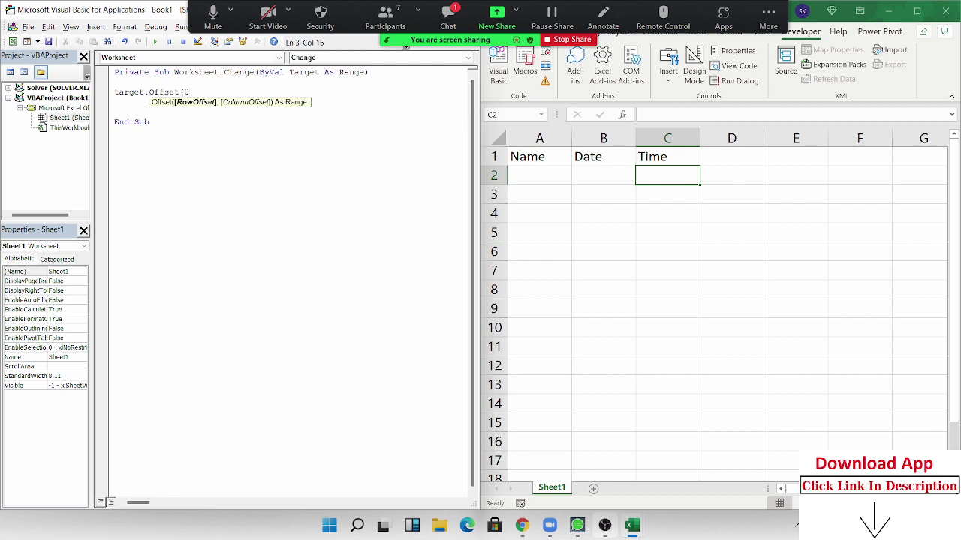
pyautogui.write(',1')
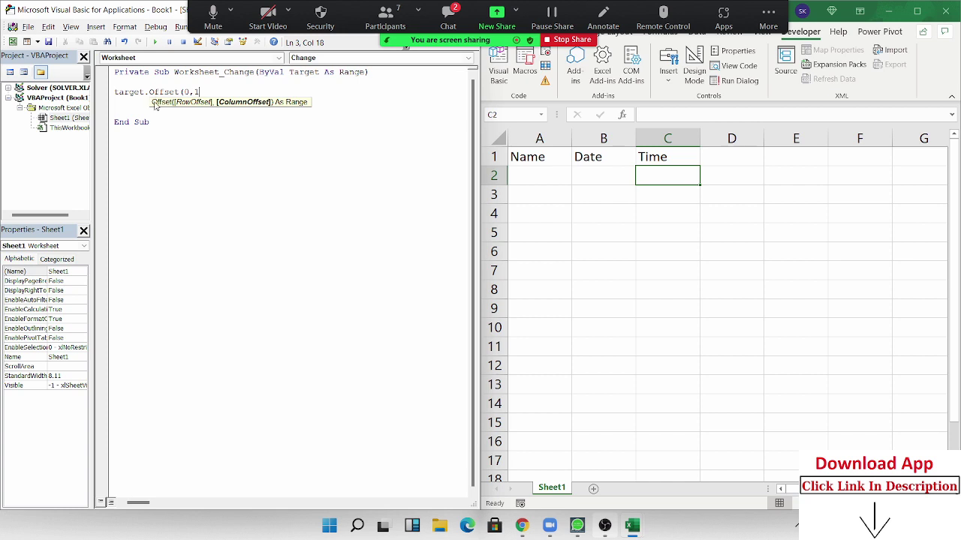
pyautogui.write(').')
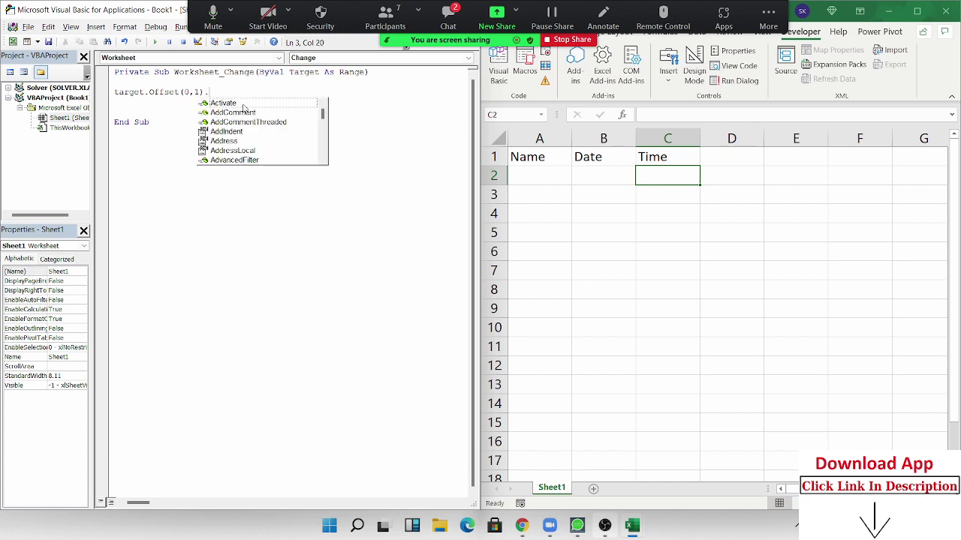
pyautogui.write('v')
pyautogui.press('Down')
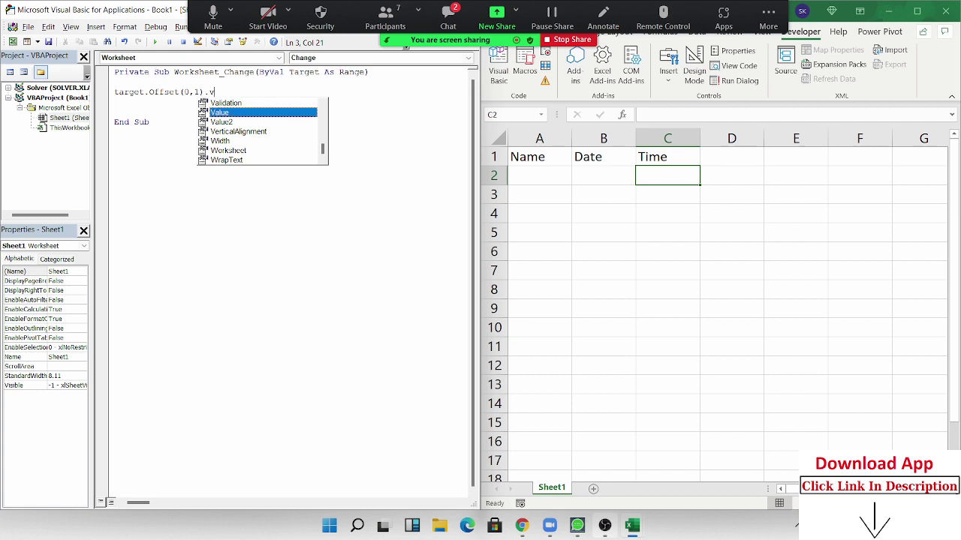
pyautogui.press('Tab')
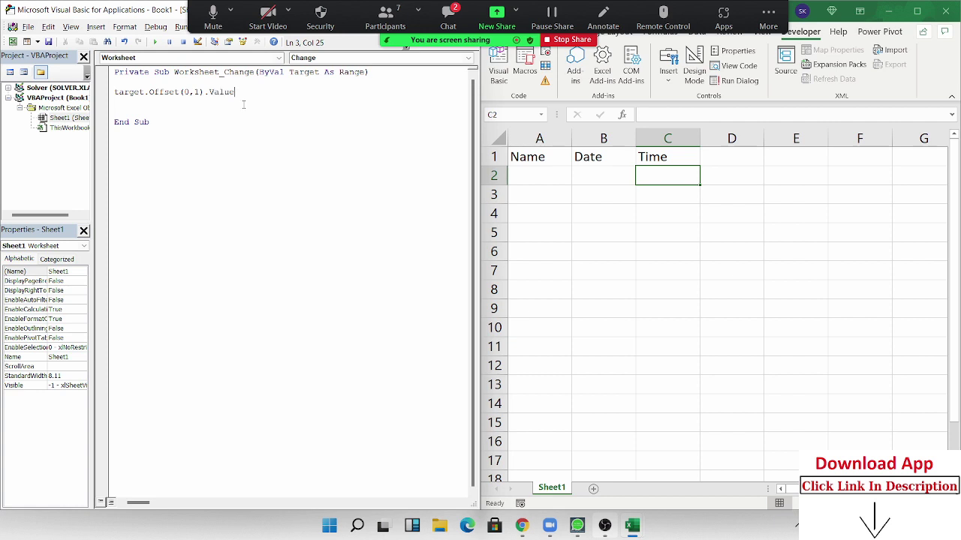
pyautogui.write('=da')
pyautogui.write('te')
pyautogui.press('Return')
# Step: Duplicate the Date line below and change its value to Time
pyautogui.press('Up')
pyautogui.hotkey('shift', 'Down')
pyautogui.hotkey('ctrl', 'c')
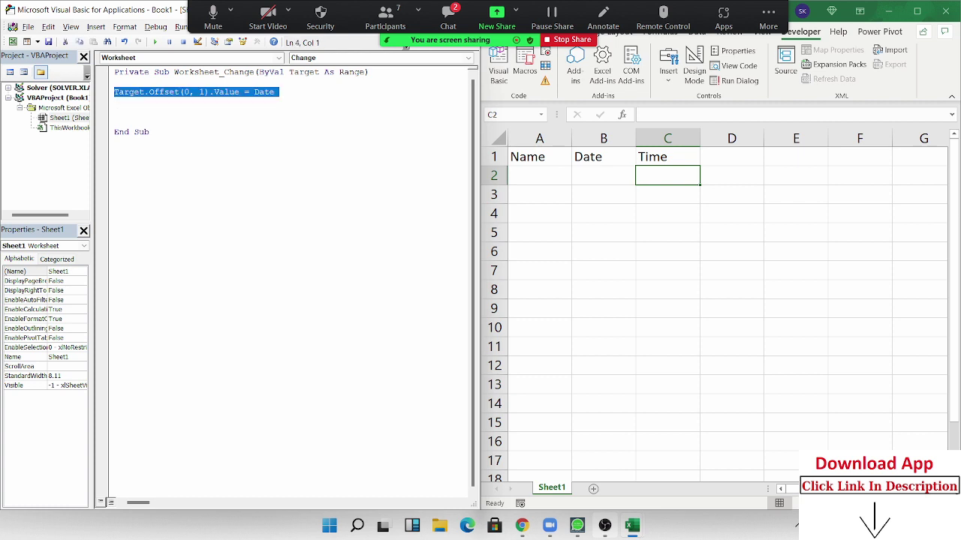
pyautogui.press('Right')
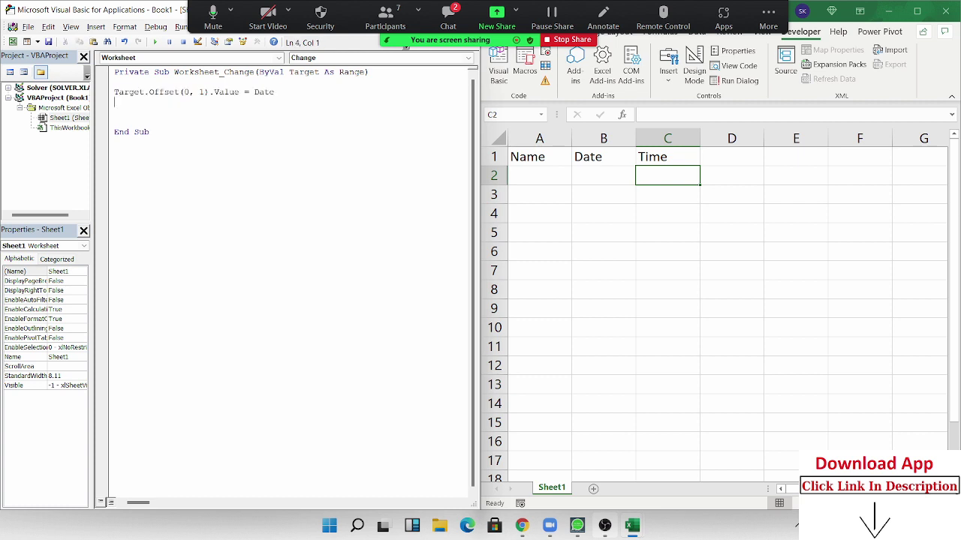
pyautogui.hotkey('ctrl', 'v')
pyautogui.press('Up')
pyautogui.press('End')
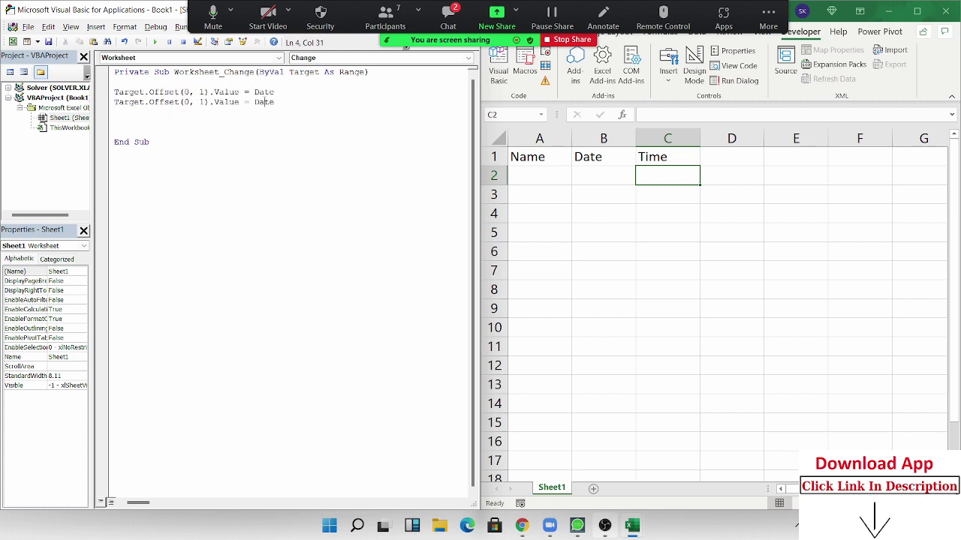
pyautogui.hotkey('ctrl', 'shift', 'Left')
pyautogui.write('time')
pyautogui.press('Return')
# Step: Add Application.EnableEvents = False at the top of the procedure
pyautogui.press('Up')
pyautogui.press('Up')
pyautogui.press('Return')
pyautogui.press('Return')
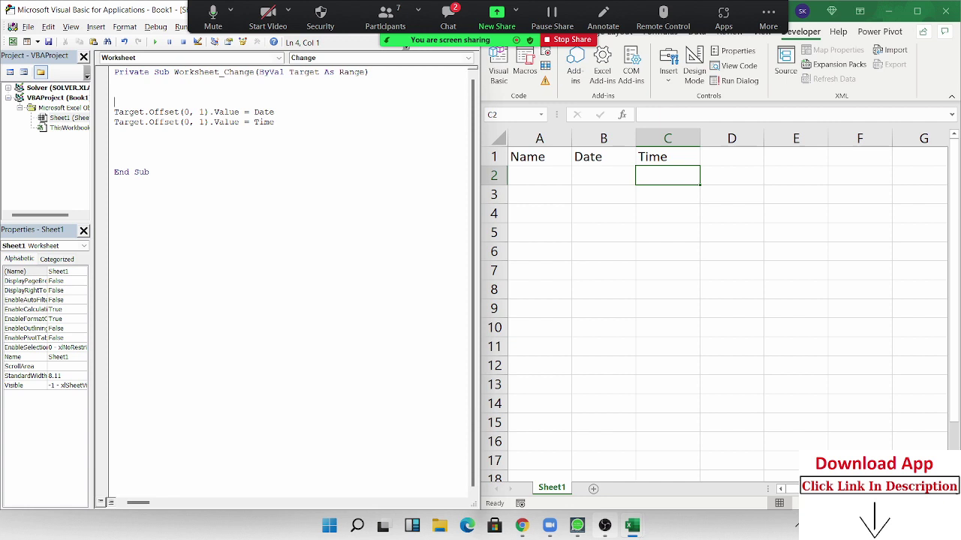
pyautogui.press('Up')
pyautogui.write('applica')
pyautogui.write('tion.')
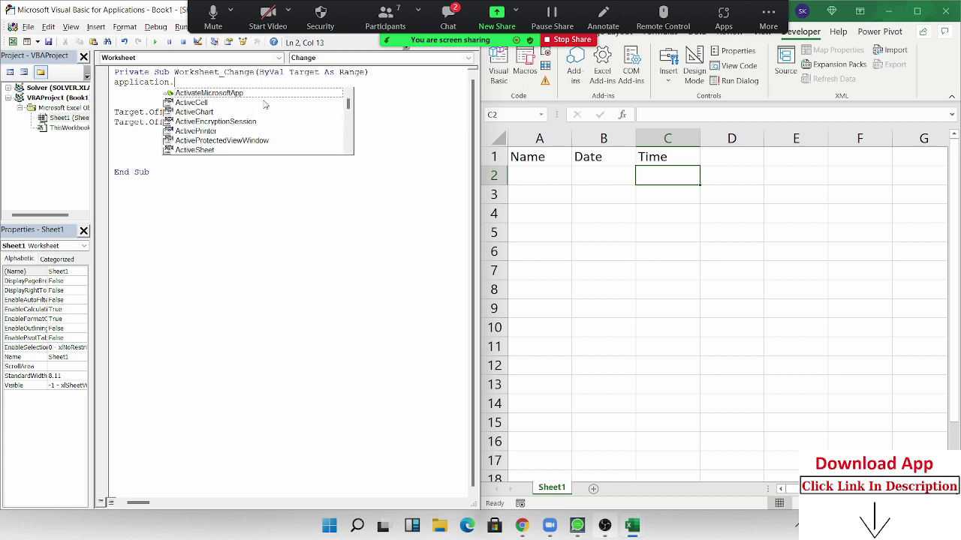
pyautogui.write('ev')
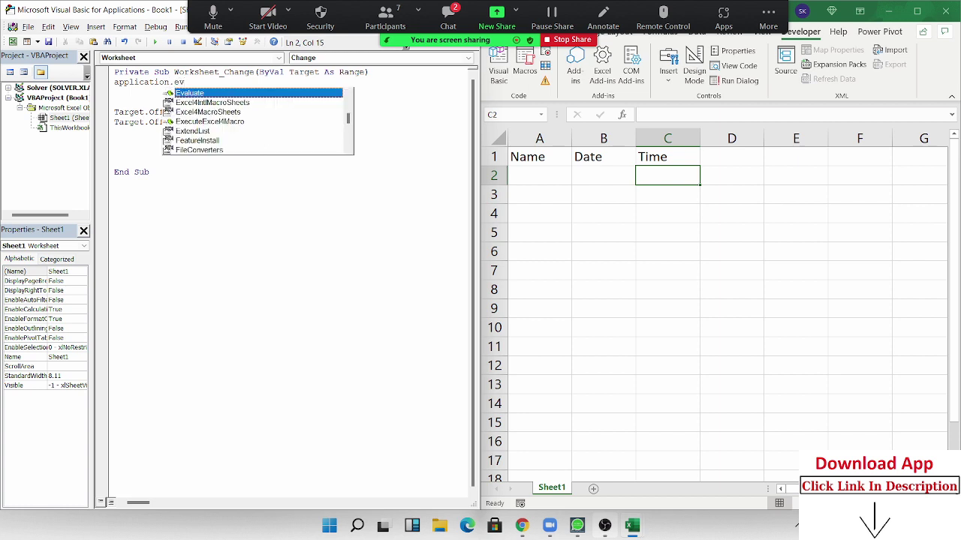
pyautogui.press('BackSpace')
pyautogui.press('Down')
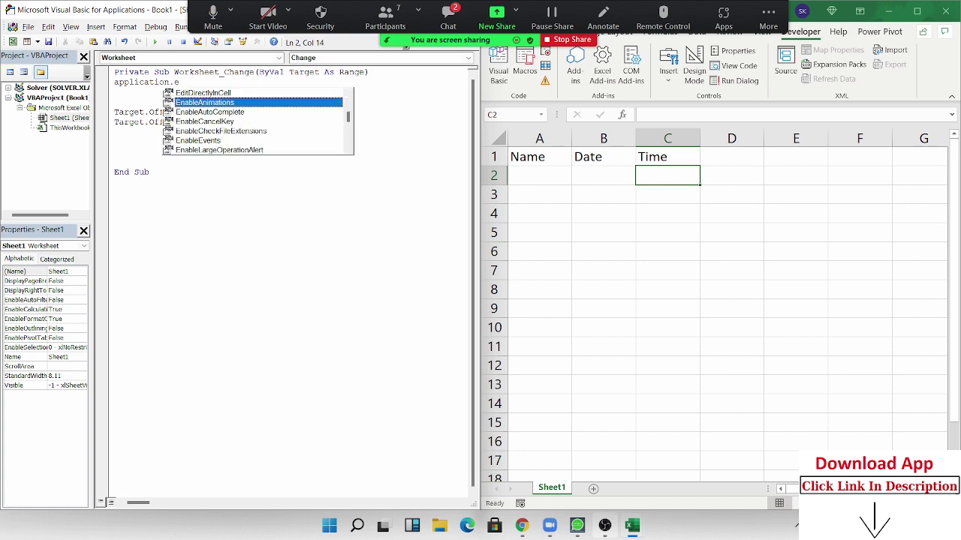
pyautogui.press('Down')
pyautogui.press('Down')
pyautogui.press('Down')
pyautogui.press('Down')
pyautogui.press('Tab')
pyautogui.write('=')
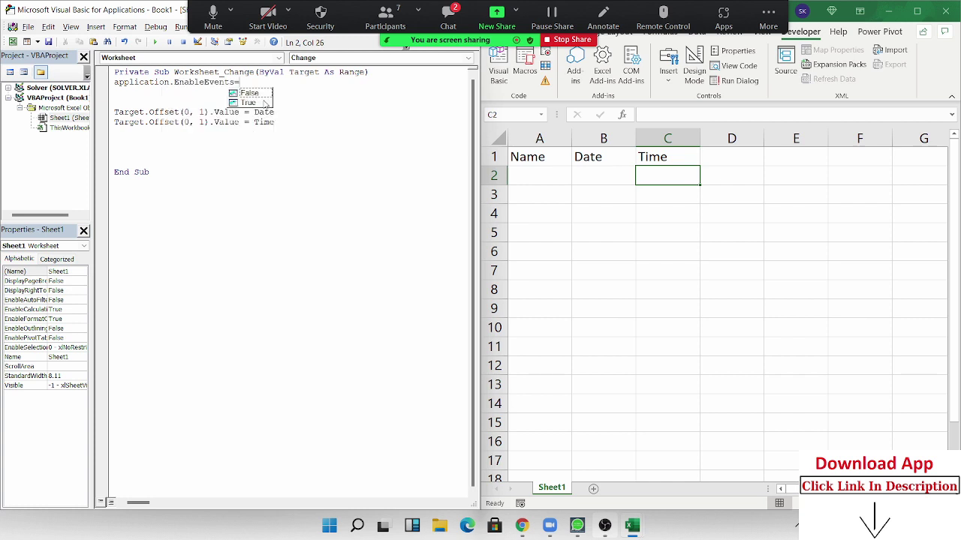
pyautogui.write('fa')
pyautogui.press('Tab')
# Step: Copy the events line above End Sub and set it to Application.EnableEvents = True
pyautogui.click(265, 132)
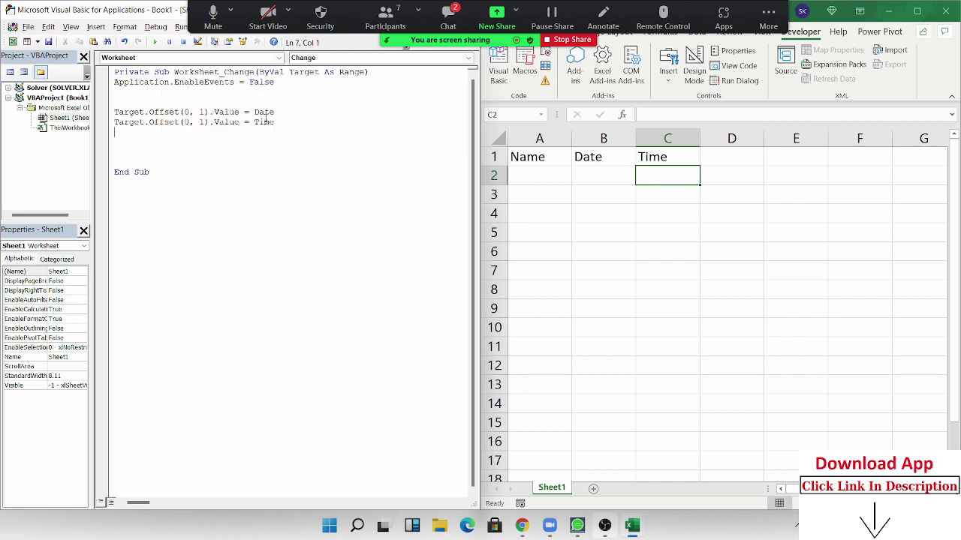
pyautogui.moveTo(283, 86); pyautogui.dragTo(279, 83)
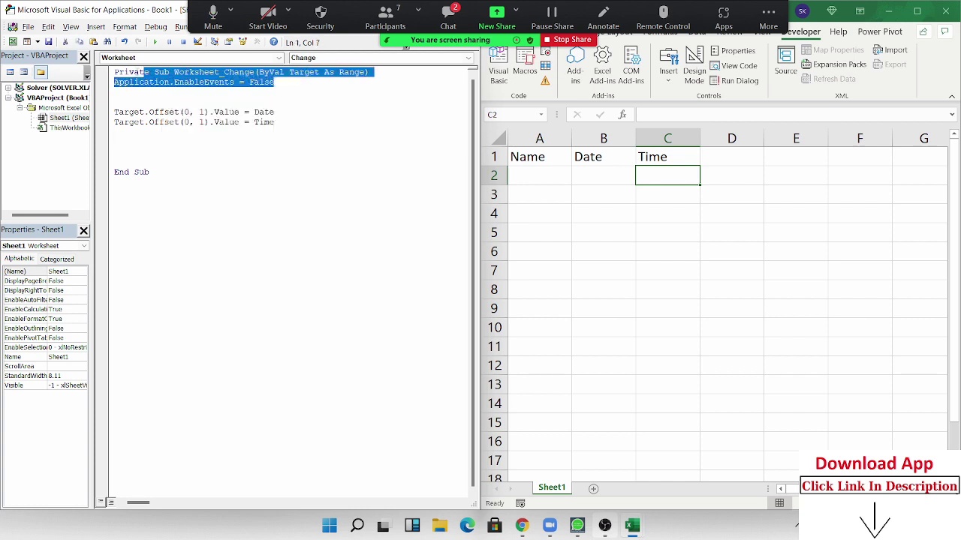
pyautogui.click(132, 159)
pyautogui.press('Return')
pyautogui.press('Return')
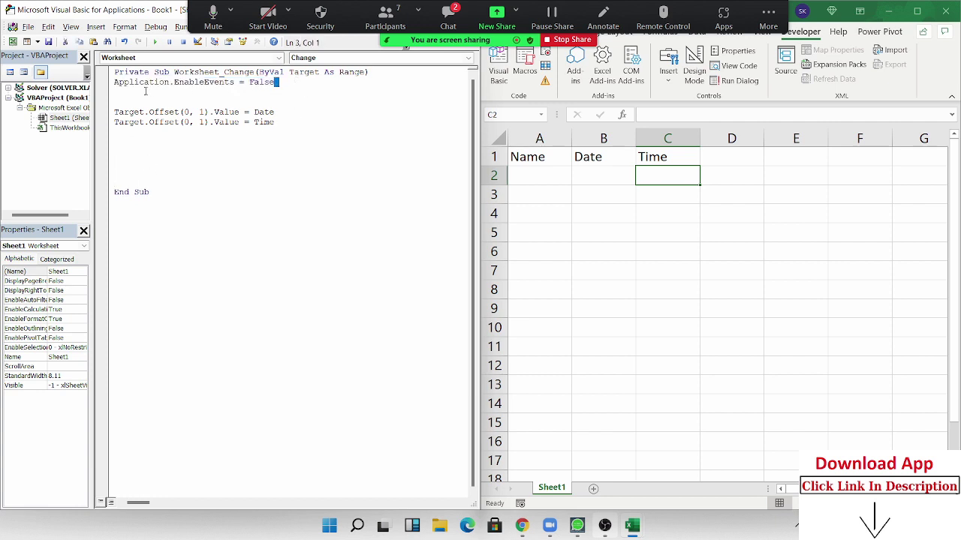
pyautogui.moveTo(278, 82); pyautogui.dragTo(113, 83)
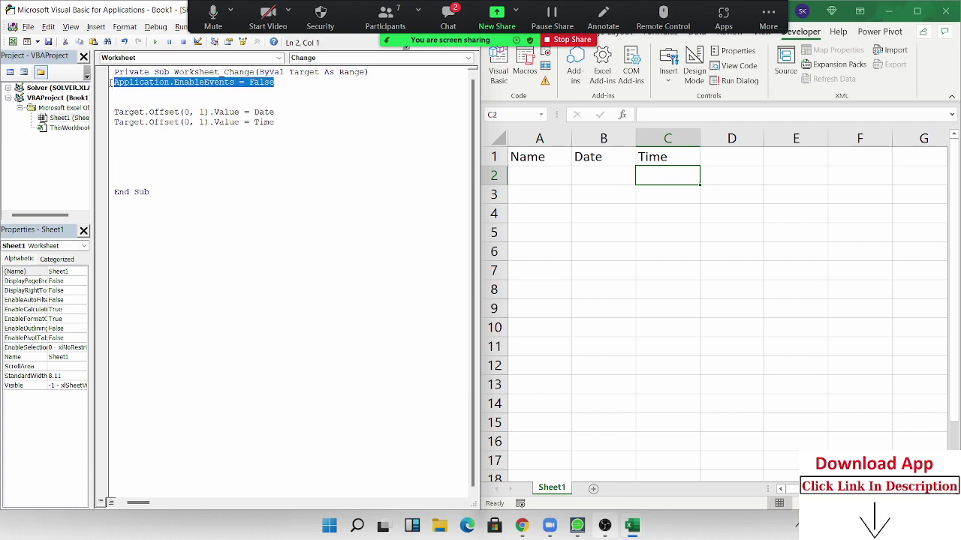
pyautogui.hotkey('ctrl', 'c')
pyautogui.click(124, 170)
pyautogui.hotkey('ctrl', 'v')
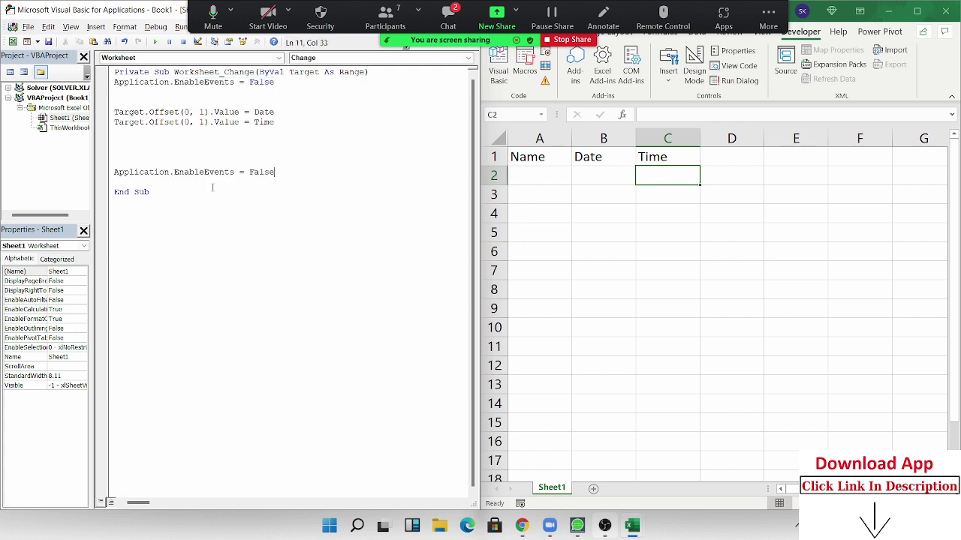
pyautogui.doubleClick(263, 171)
pyautogui.write('true')
# Step: Begin an If Target.Column condition on a new line above the assignments
pyautogui.click(264, 147)
pyautogui.click(159, 105)
pyautogui.press('Return')
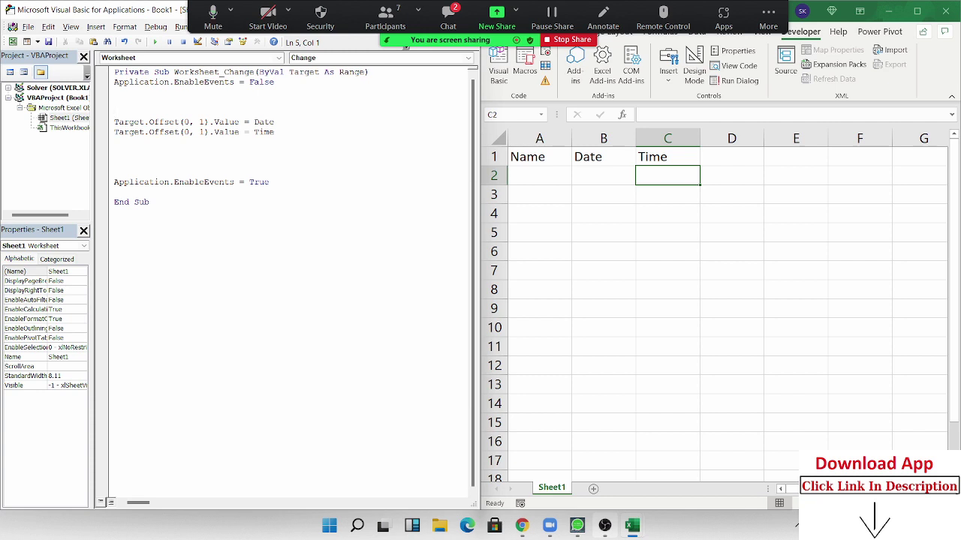
pyautogui.click(117, 111)
pyautogui.write('i')
pyautogui.write('f ')
pyautogui.write('targe')
pyautogui.write('t.')
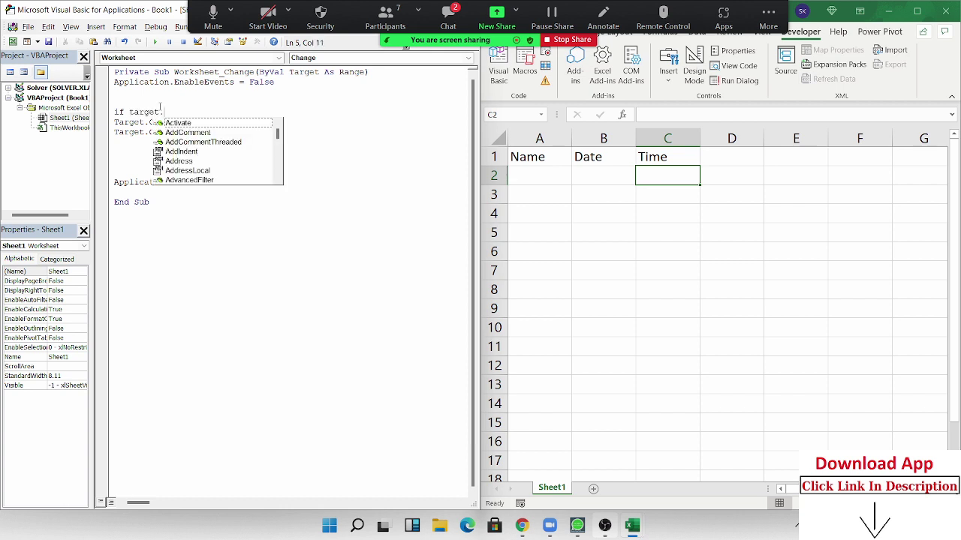
pyautogui.write('co')
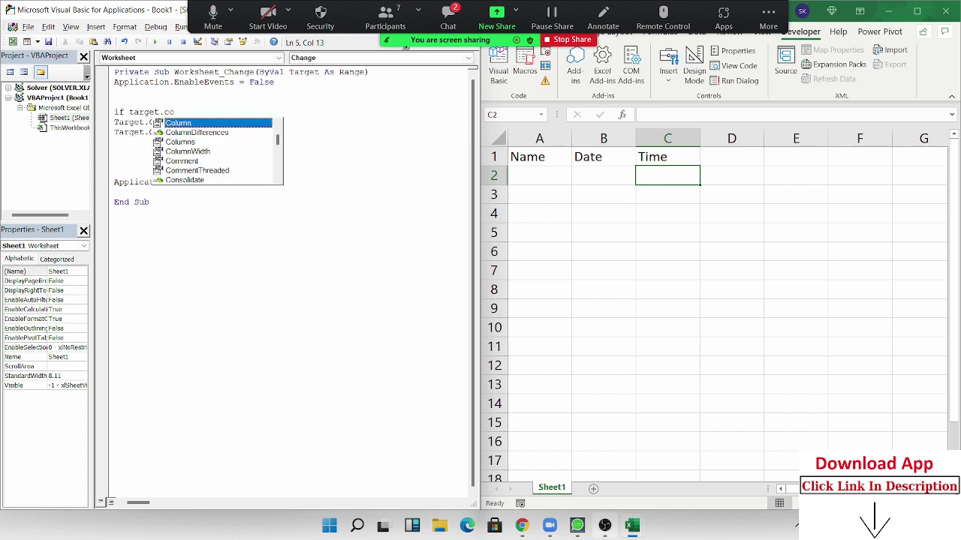
# Step: Complete If Target.Column = 1 Then and close it with End If after the assignments
pyautogui.press('Tab')
pyautogui.write('=1')
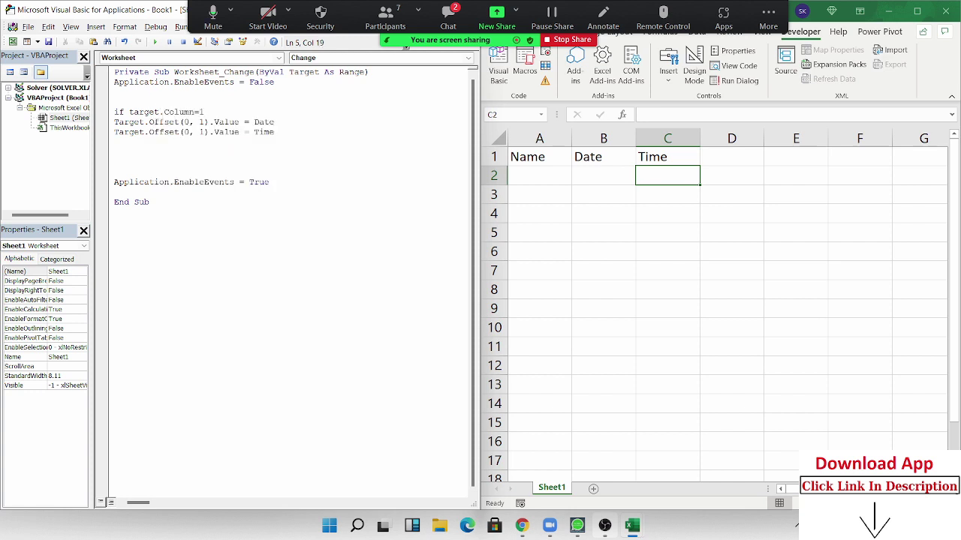
pyautogui.write(' the')
pyautogui.write('n')
pyautogui.press('Down')
pyautogui.press('Down')
pyautogui.press('Down')
pyautogui.write('e')
pyautogui.write('nd i')
pyautogui.write('f')
pyautogui.press('Up')
# Step: Enter Puja in A2 and change the Time line's column offset to 2
pyautogui.click(546, 177)
pyautogui.write('P')
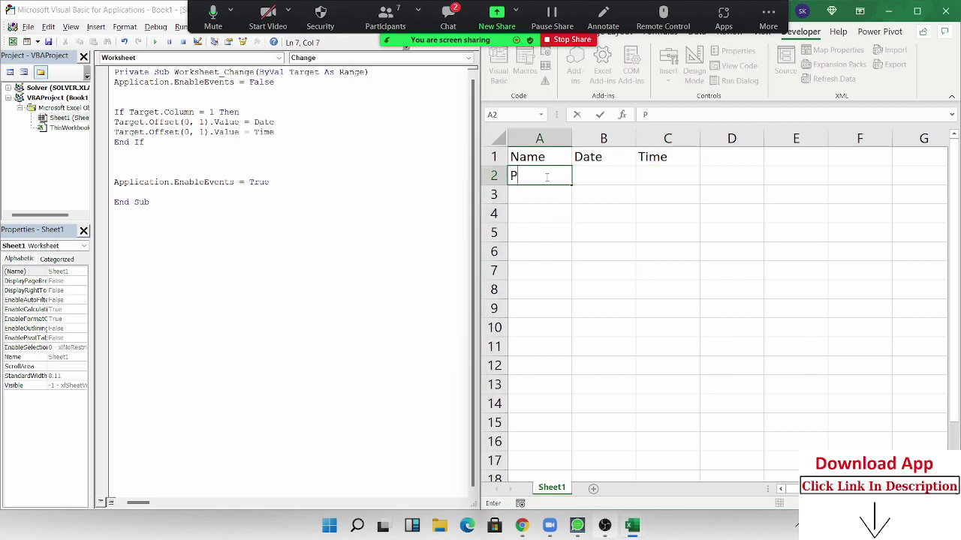
pyautogui.write('uja')
pyautogui.press('Return')
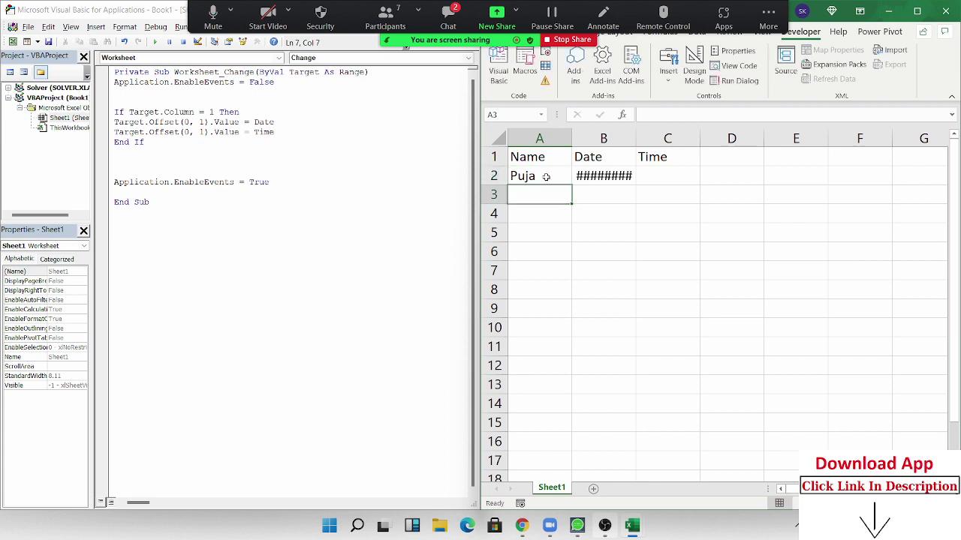
pyautogui.doubleClick(202, 134)
pyautogui.write('2')
pyautogui.press('Return')
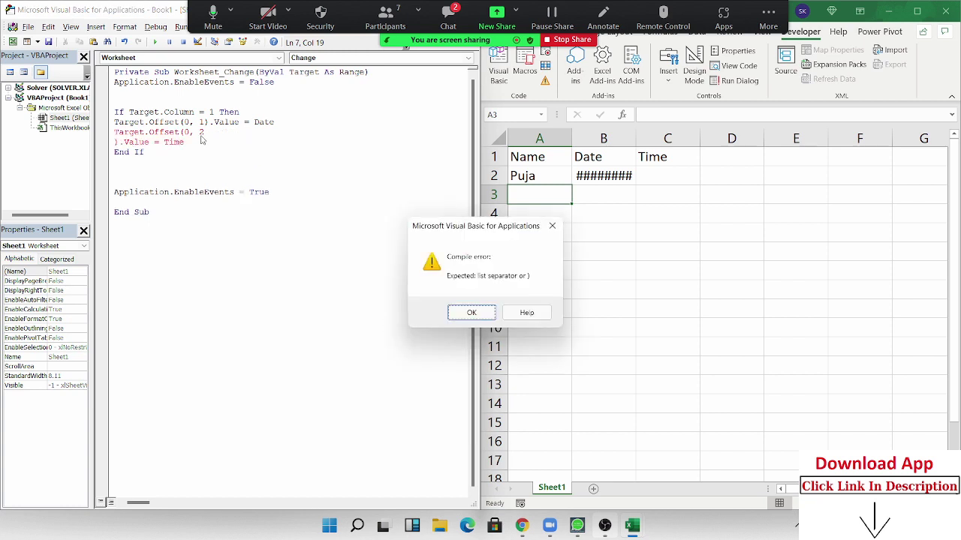
pyautogui.press('Return')
pyautogui.press('BackSpace')
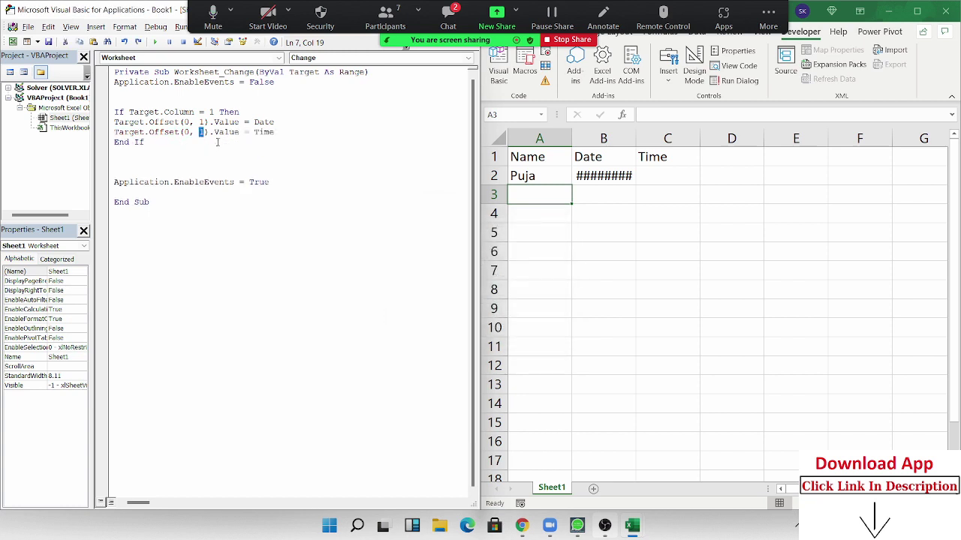
pyautogui.write('2')
# Step: Re-enter Puja in A2 to rerun the timestamp macro
pyautogui.click(251, 162)
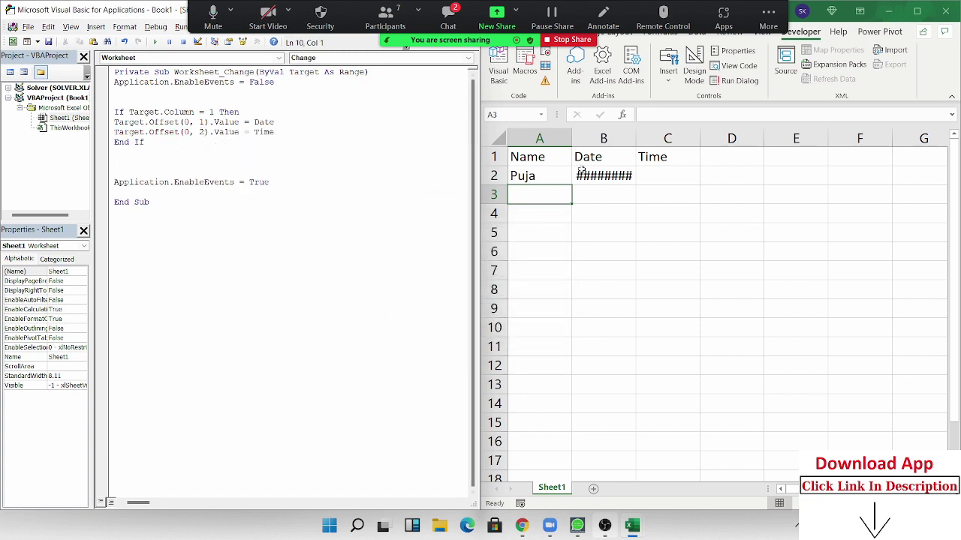
pyautogui.click(562, 175)
pyautogui.write('Puja')
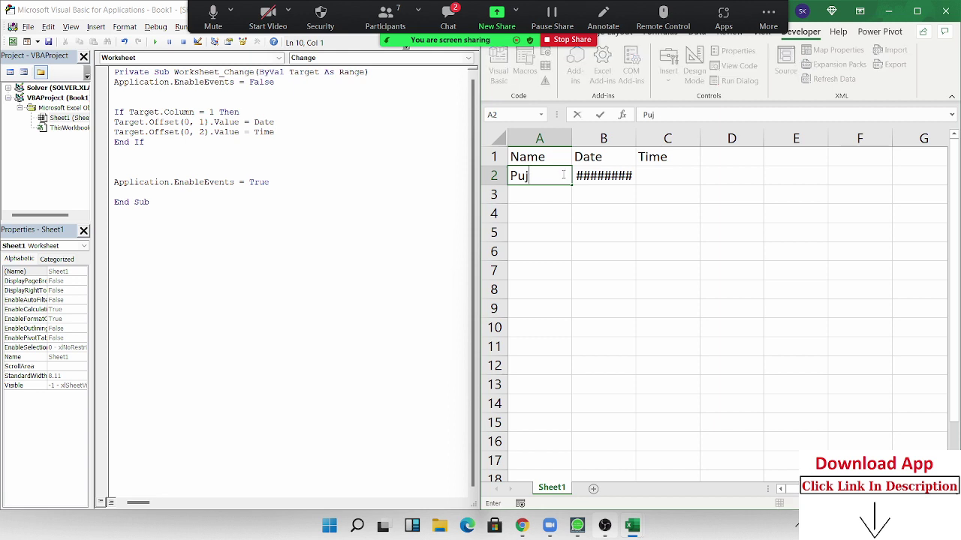
pyautogui.press('Return')
pyautogui.click(562, 175)
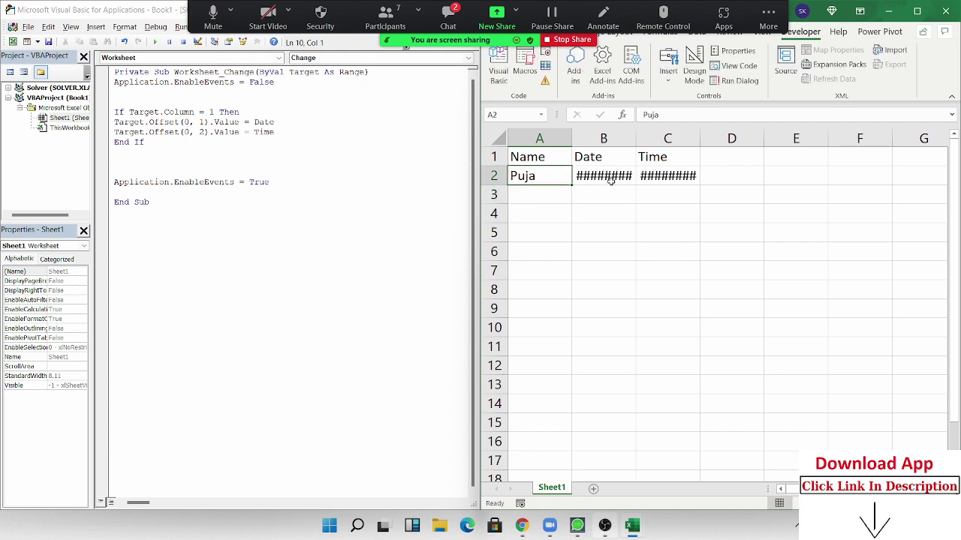
# Step: Autofit columns B and C so row 2 shows 23-08-2021 and 9:38:51 PM
pyautogui.doubleClick(632, 137)
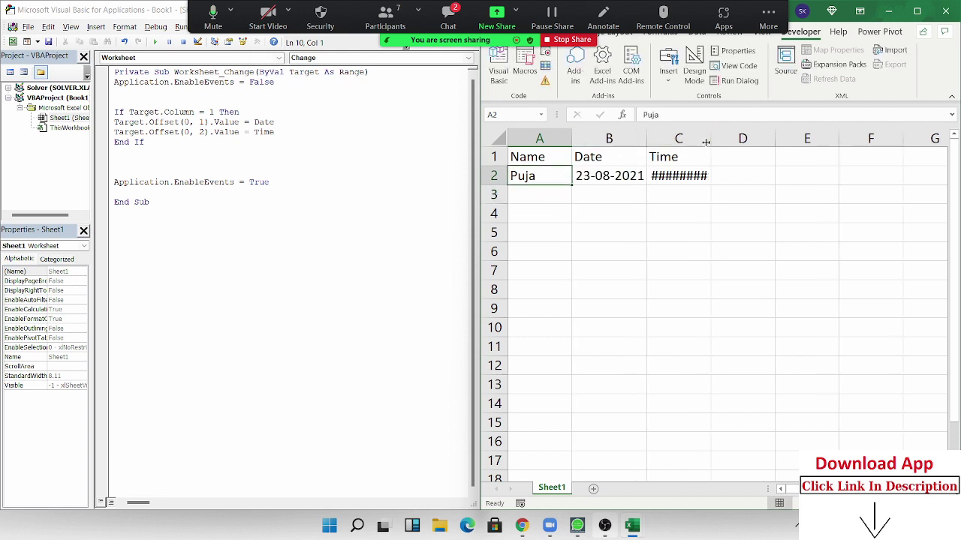
pyautogui.doubleClick(710, 138)
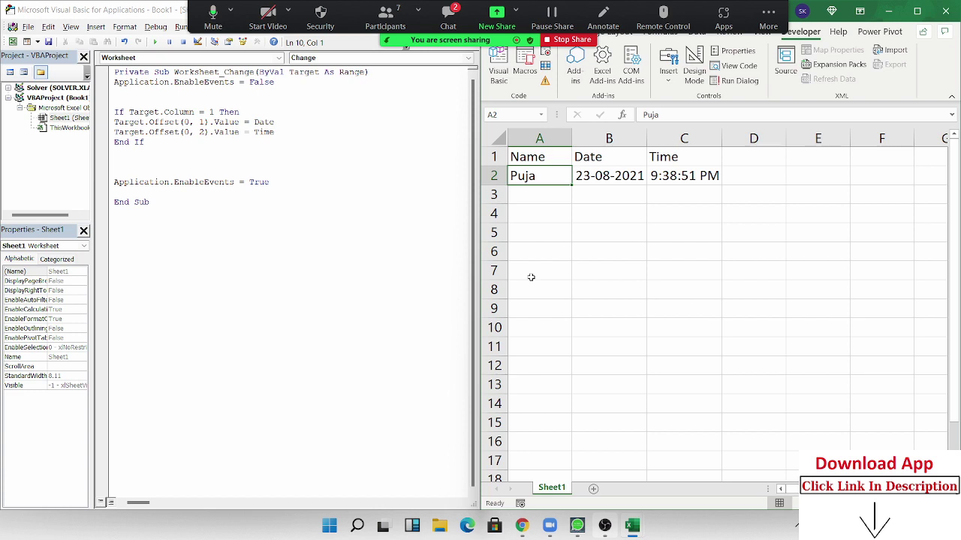
pyautogui.press('Right')
pyautogui.press('Right')
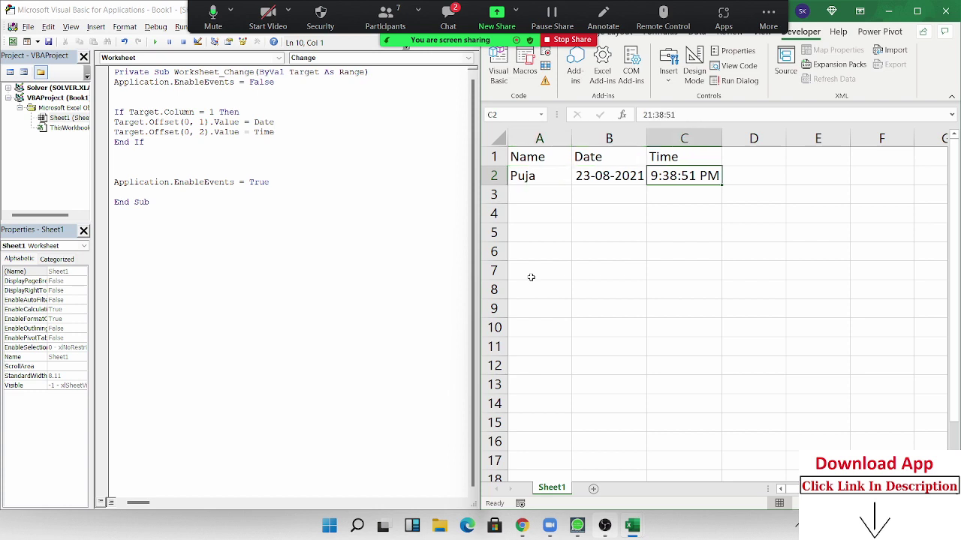
pyautogui.press('Left')
pyautogui.press('Left')
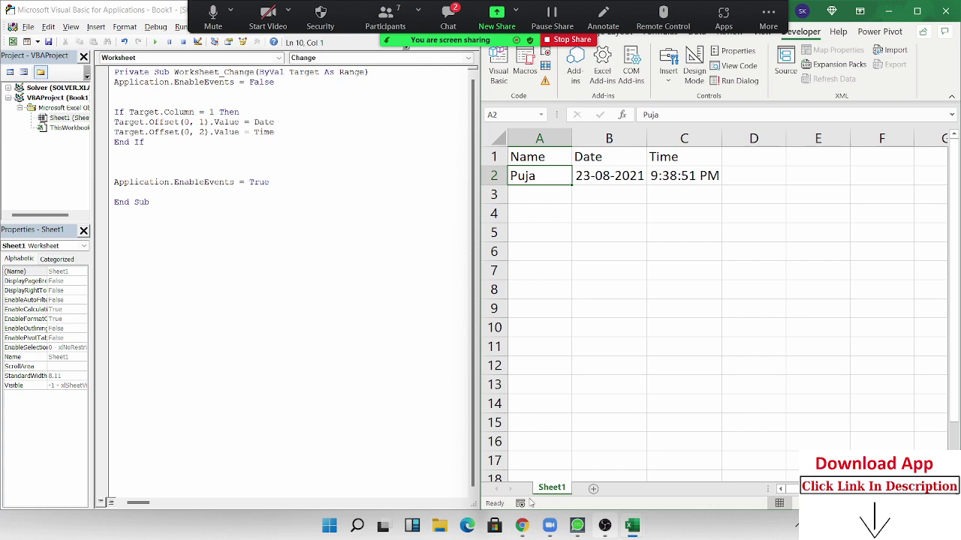
# Step: Start recording a macro with the default name and unlock every cell on the sheet
pyautogui.click(520, 503)
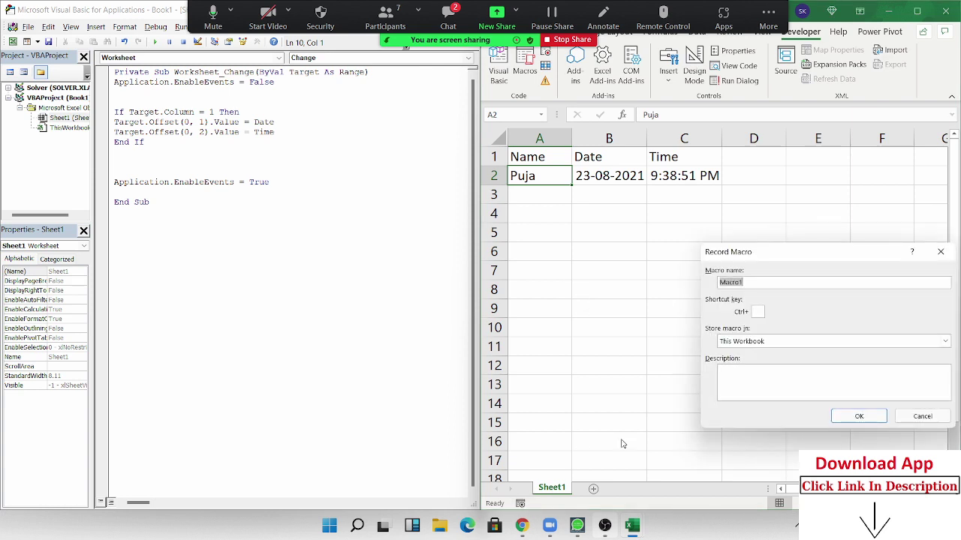
pyautogui.click(859, 416)
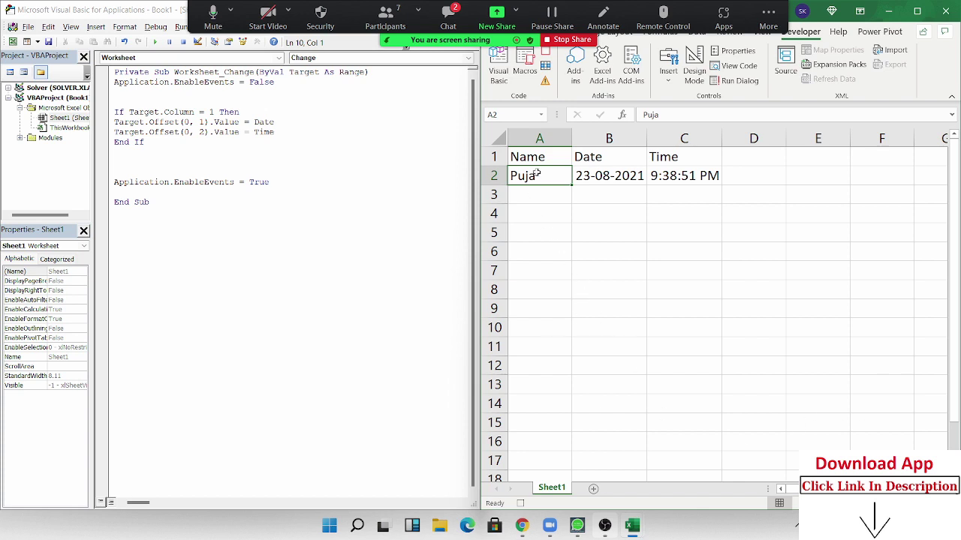
pyautogui.moveTo(536, 160); pyautogui.dragTo(689, 179)
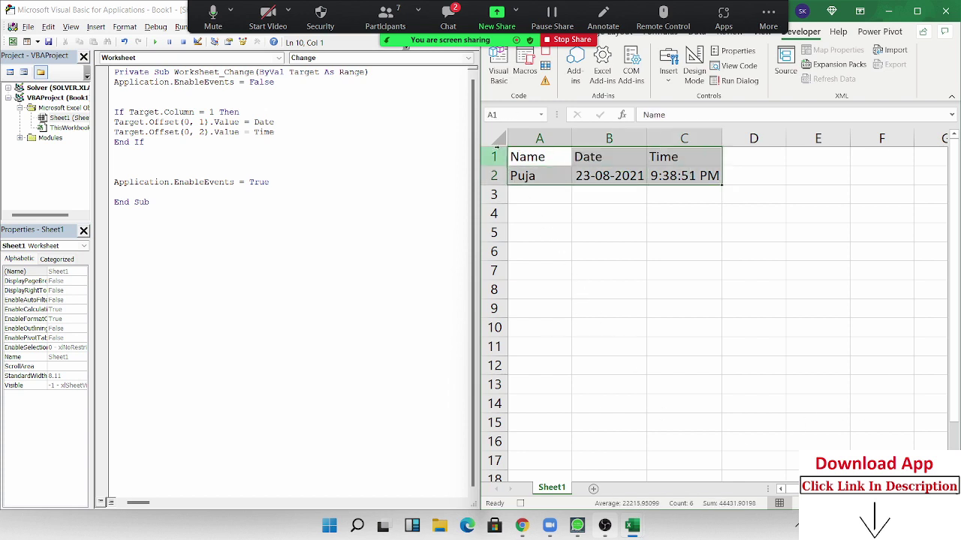
pyautogui.click(495, 142)
pyautogui.rightClick(532, 169)
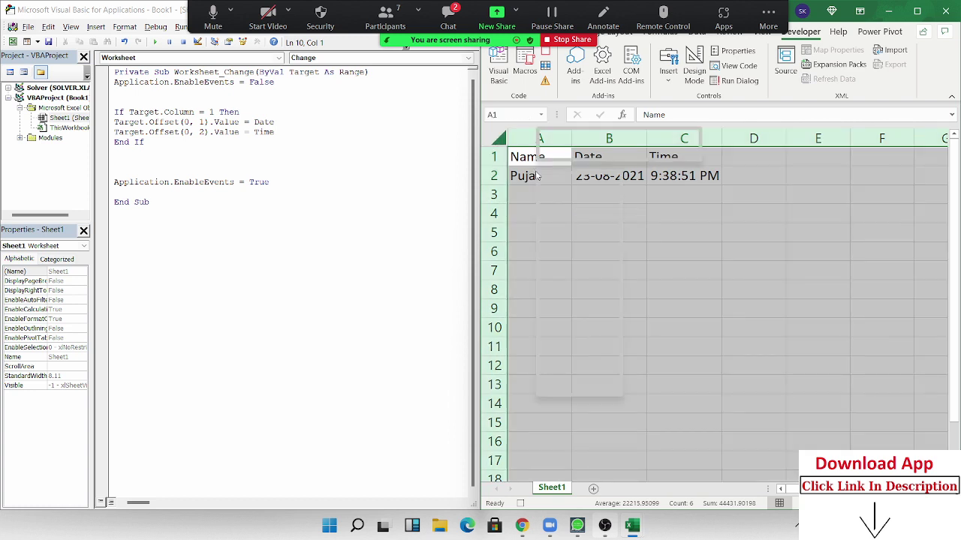
pyautogui.click(581, 332)
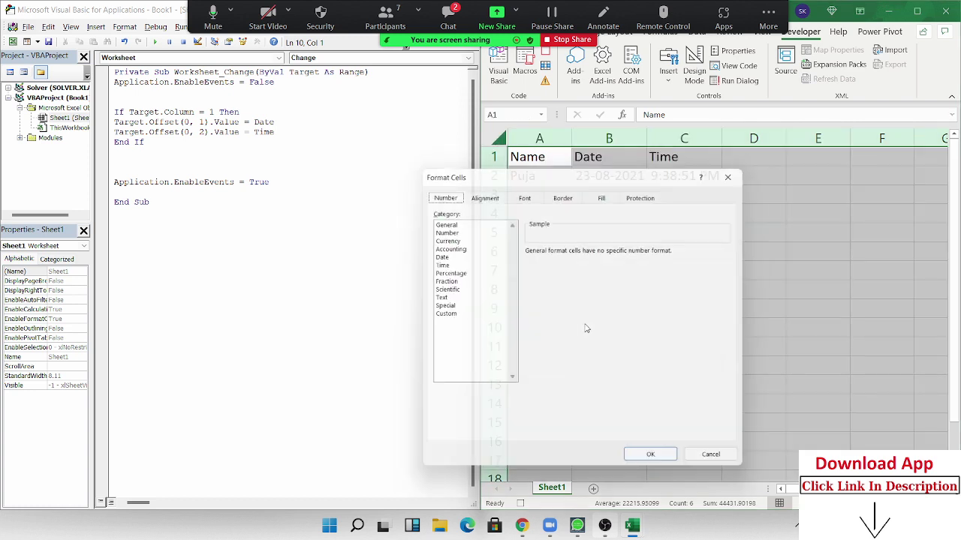
pyautogui.click(647, 196)
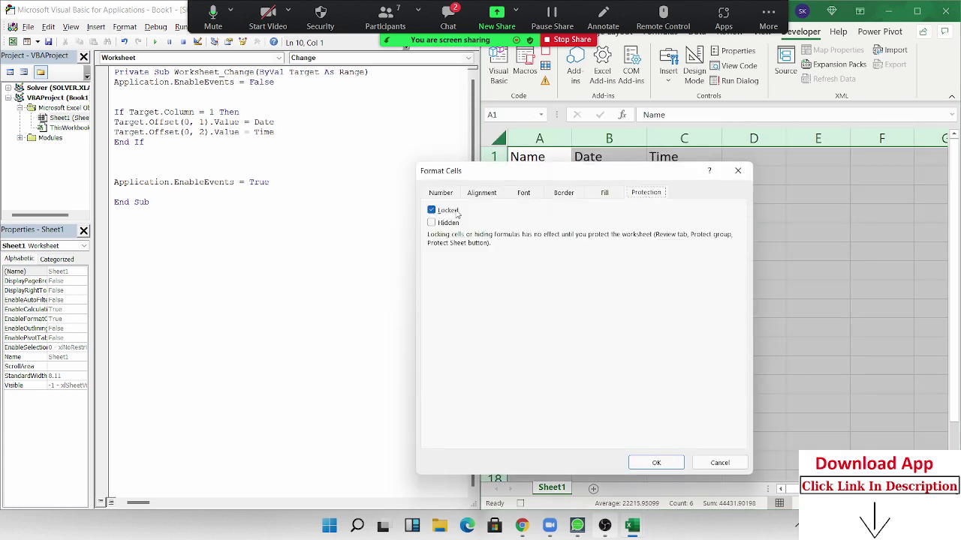
pyautogui.click(431, 210)
pyautogui.click(657, 462)
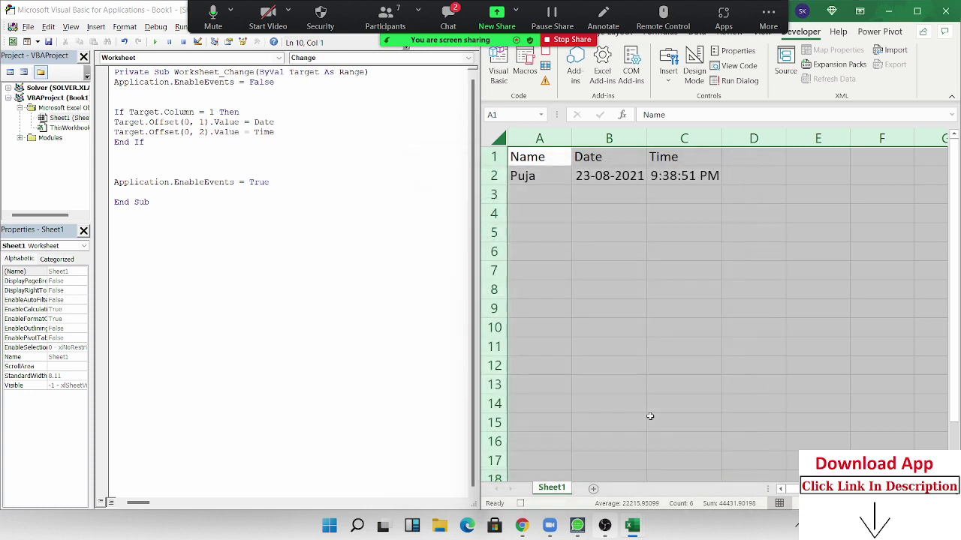
# Step: Lock cells A1:C2 in the Format Cells protection settings
pyautogui.moveTo(547, 159); pyautogui.dragTo(676, 176)
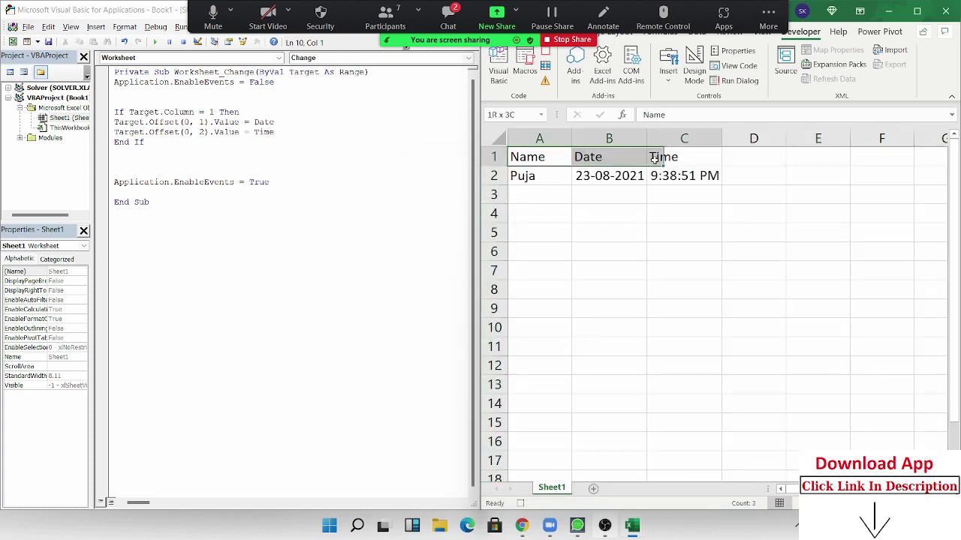
pyautogui.rightClick(679, 189)
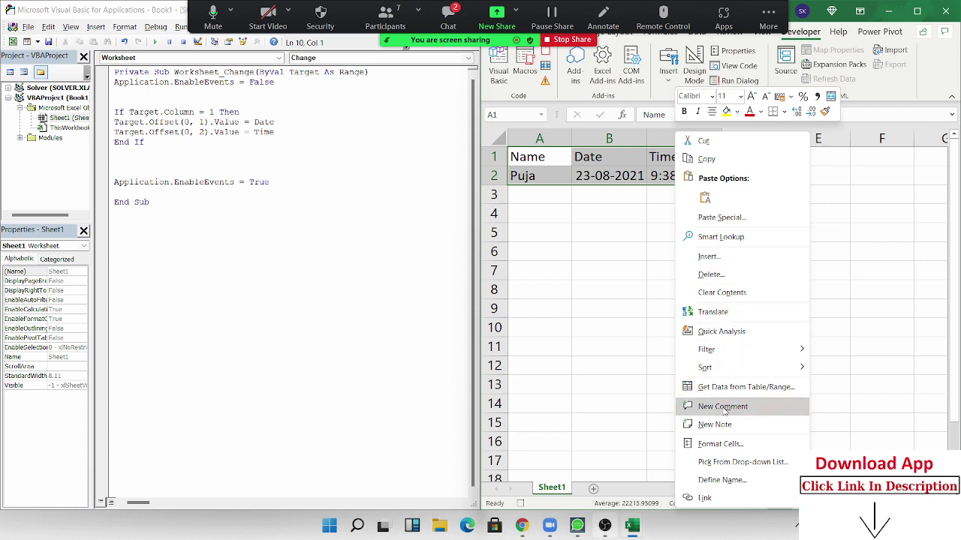
pyautogui.click(724, 447)
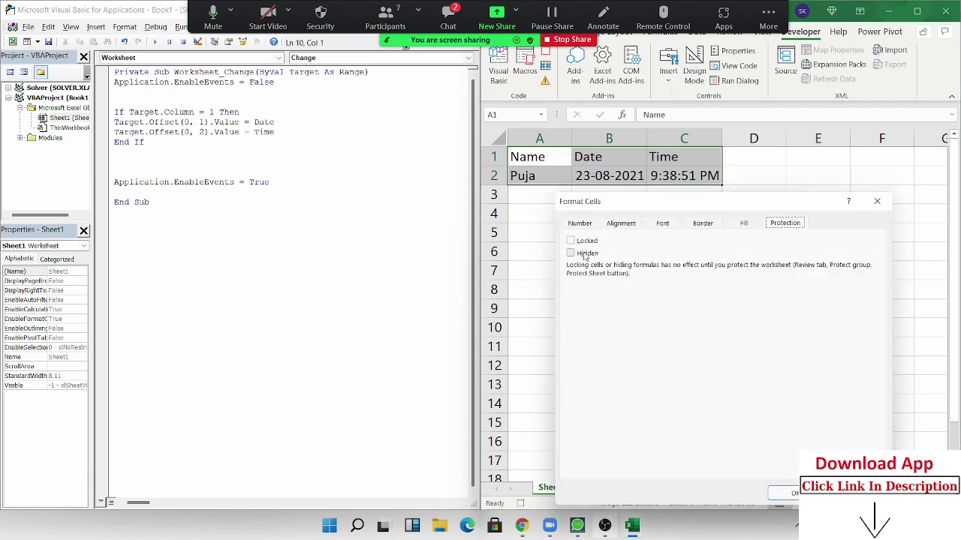
pyautogui.click(585, 241)
pyautogui.click(784, 493)
# Step: Protect Sheet1 with a password
pyautogui.rightClick(565, 491)
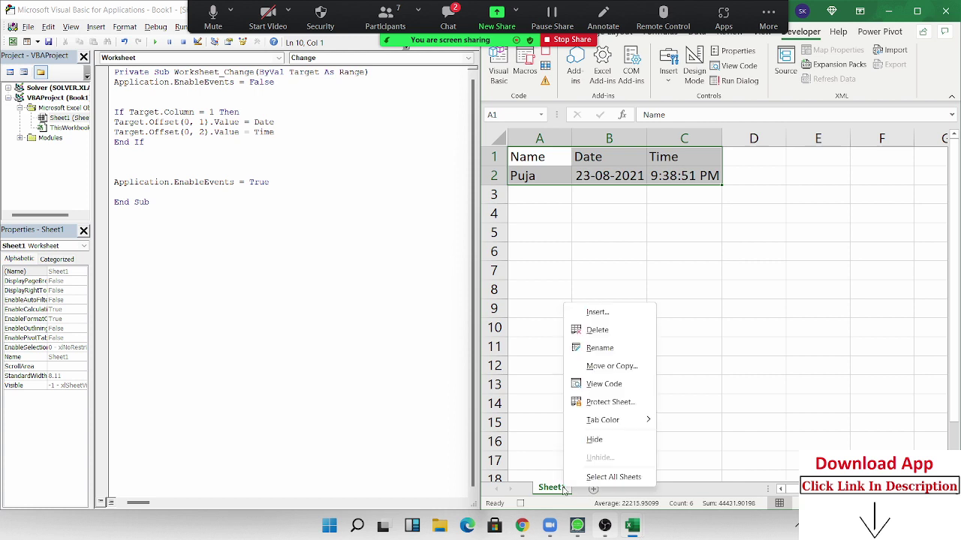
pyautogui.click(600, 403)
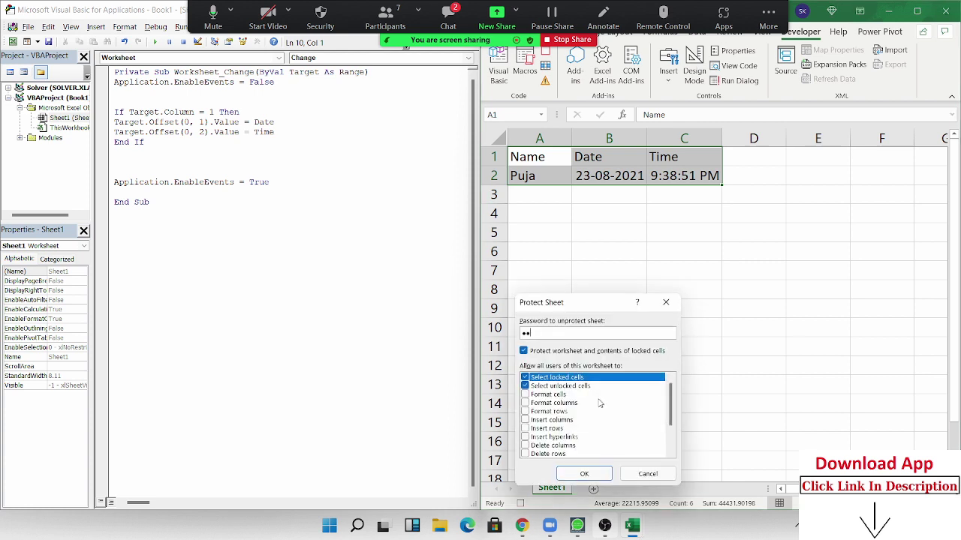
pyautogui.click(592, 474)
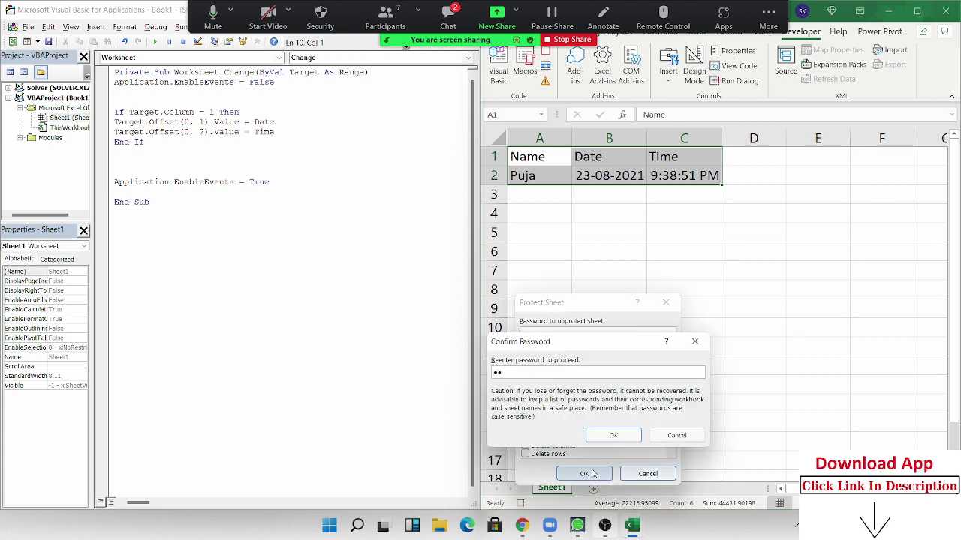
pyautogui.click(622, 439)
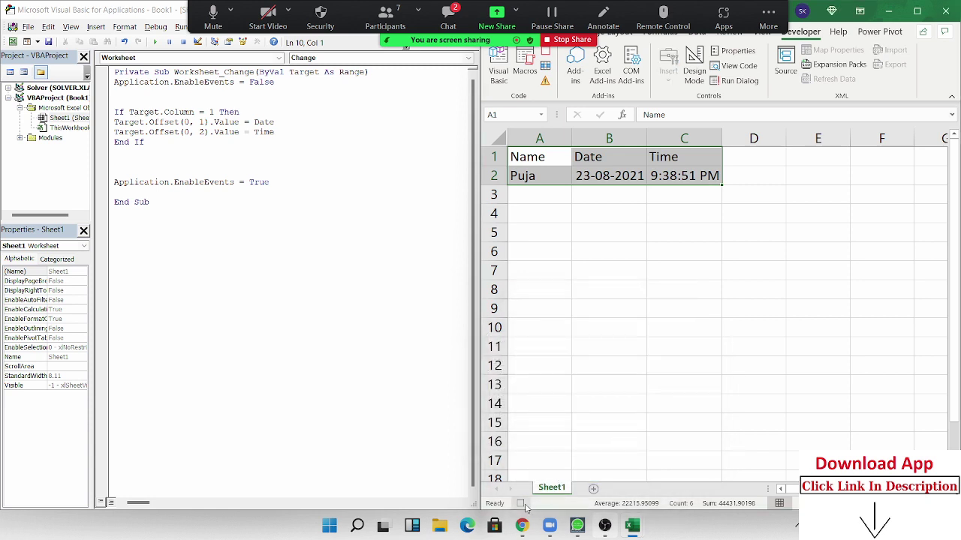
# Step: Unprotect Sheet1 by entering the sheet password
pyautogui.rightClick(568, 492)
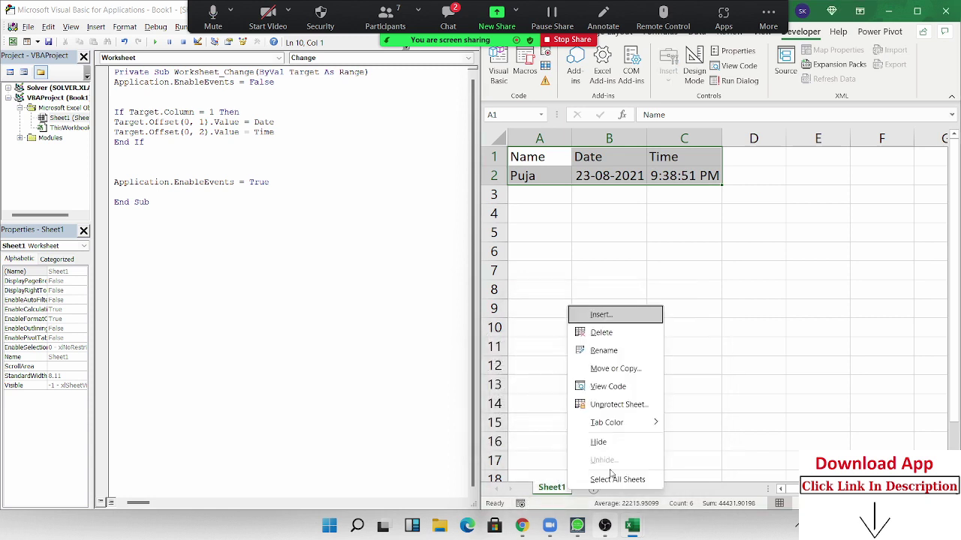
pyautogui.click(644, 405)
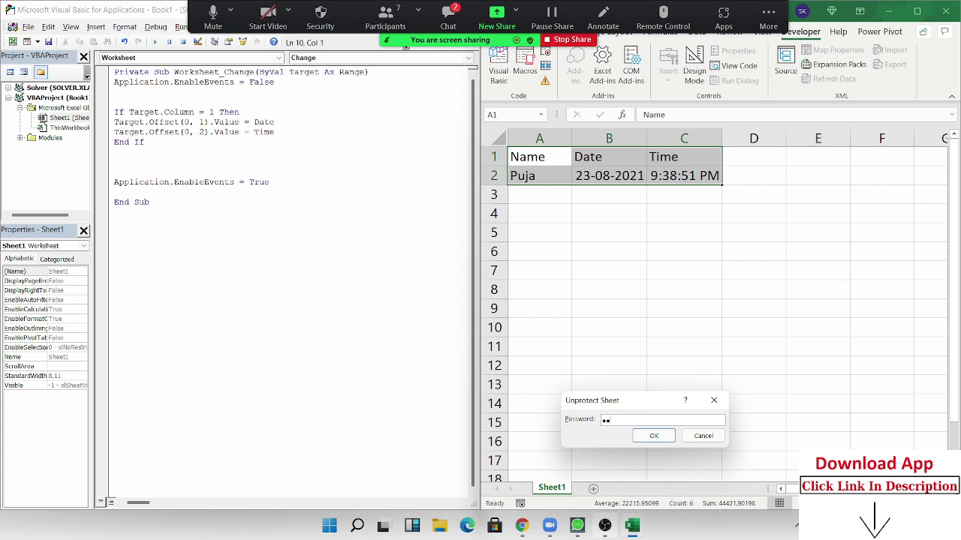
pyautogui.press('Return')
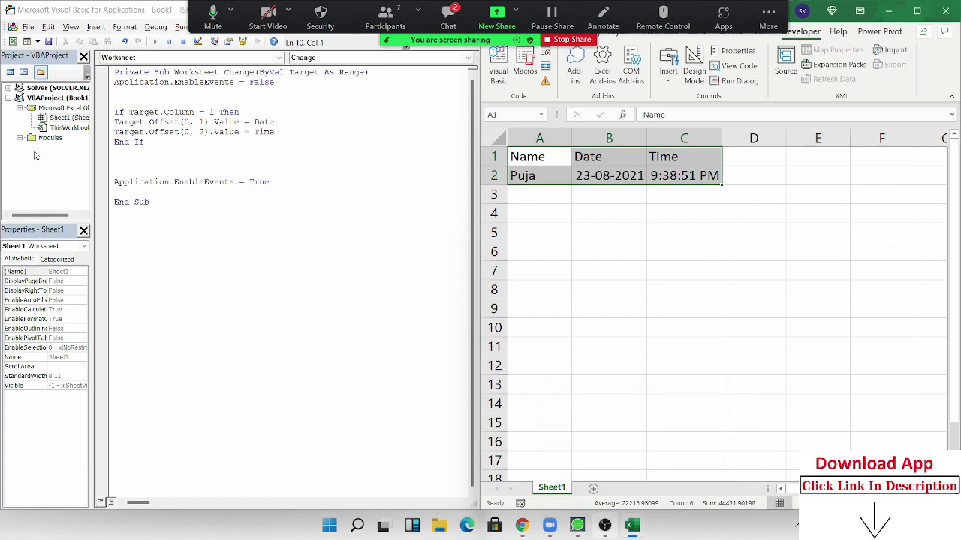
pyautogui.doubleClick(42, 141)
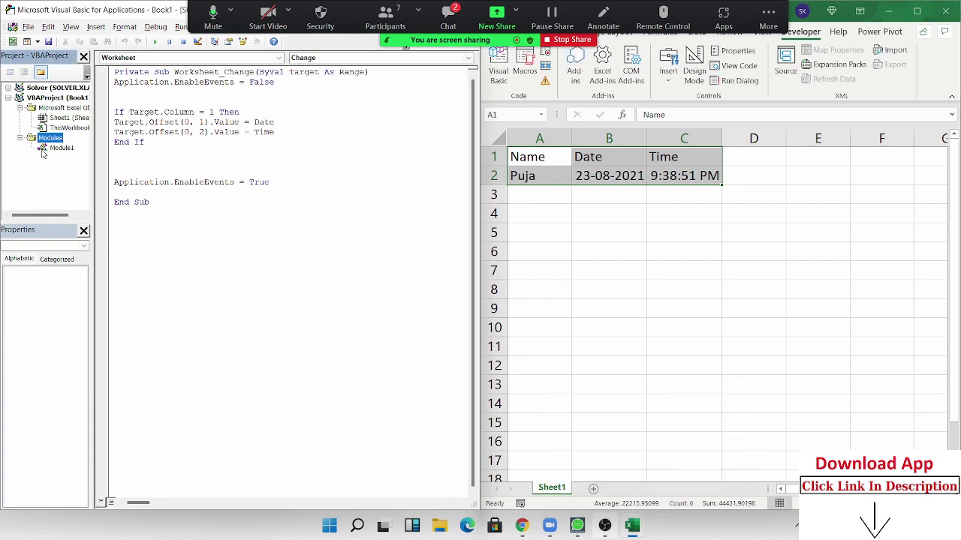
pyautogui.doubleClick(62, 148)
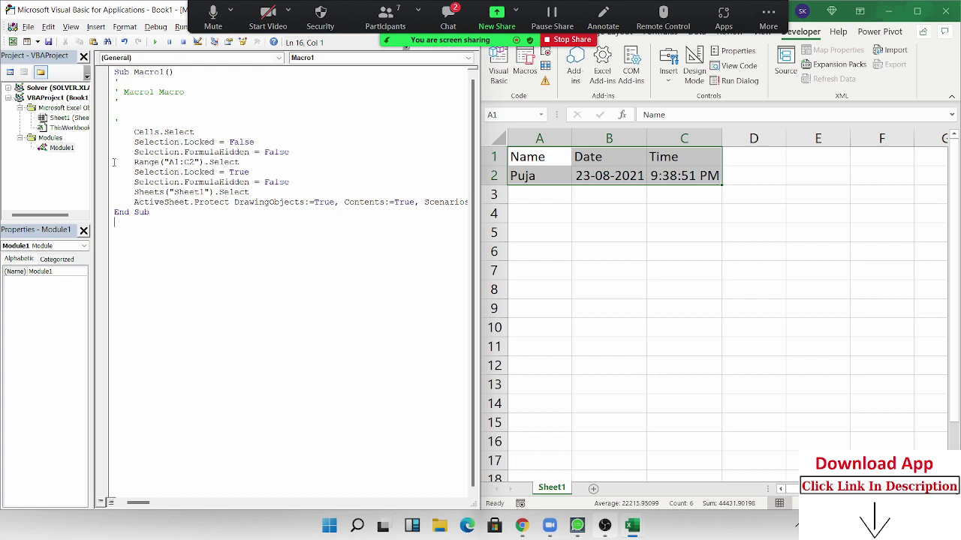
pyautogui.doubleClick(67, 118)
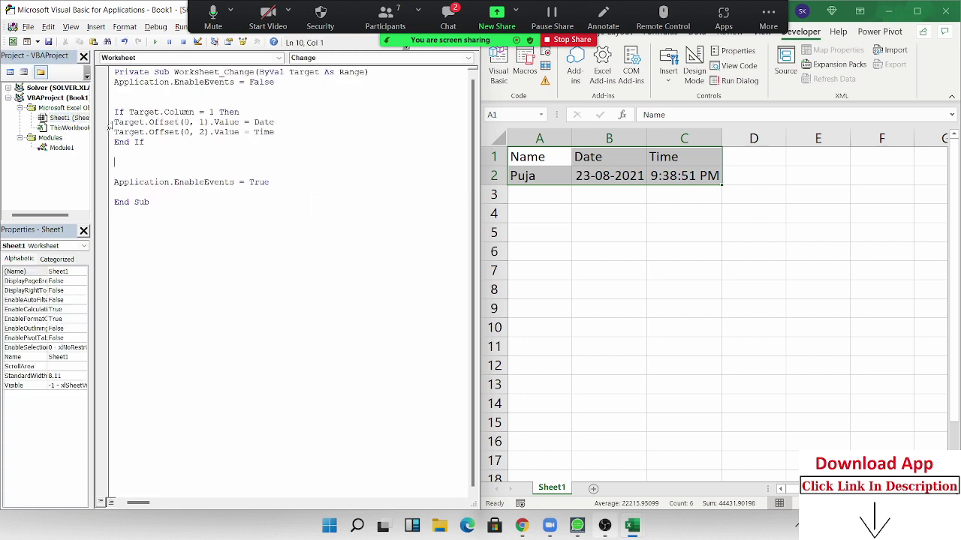
# Step: Add a Sheet1.Unprotect line with the sheet password below EnableEvents, then display Module1's Macro1 code
pyautogui.click(116, 82)
pyautogui.click(115, 83)
pyautogui.press('Down')
pyautogui.press('Return')
pyautogui.press('Return')
pyautogui.press('Up')
pyautogui.press('Up')
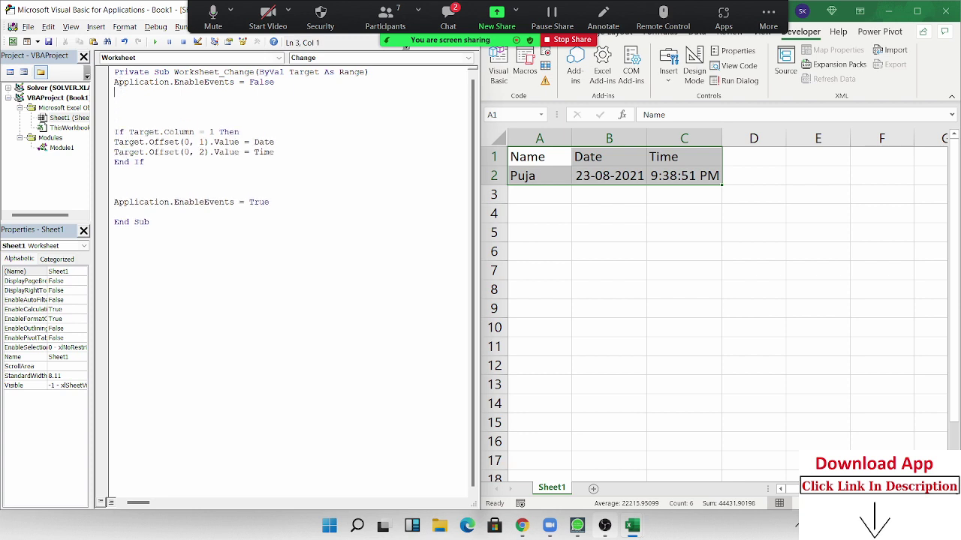
pyautogui.press('Down')
pyautogui.write('s')
pyautogui.write('heet1.')
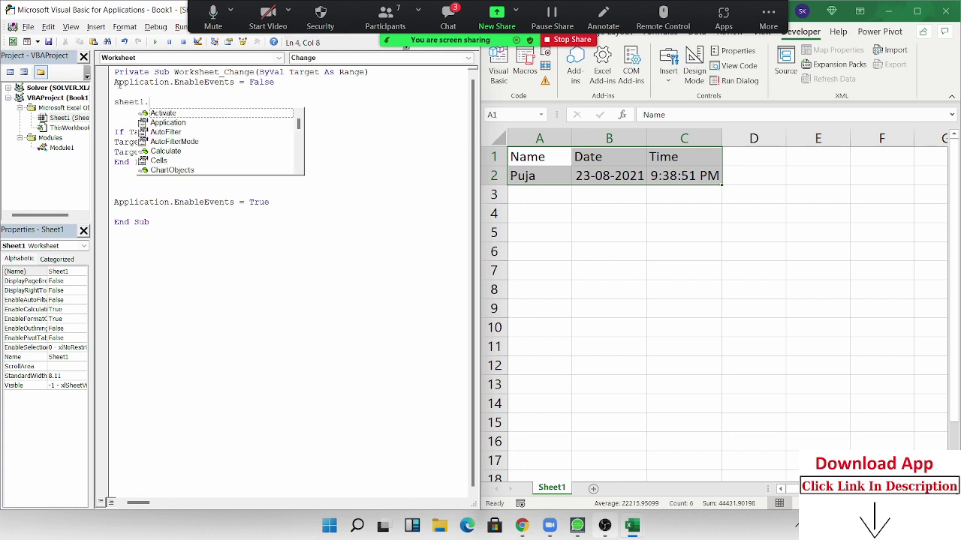
pyautogui.write('un')
pyautogui.press('Tab')
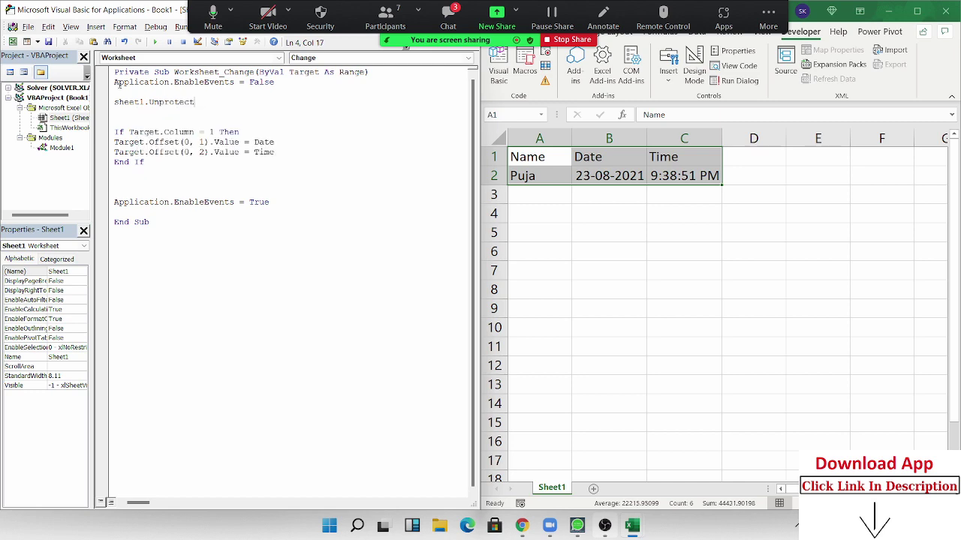
pyautogui.press('Down')
pyautogui.hotkey('alt', 'Tab')
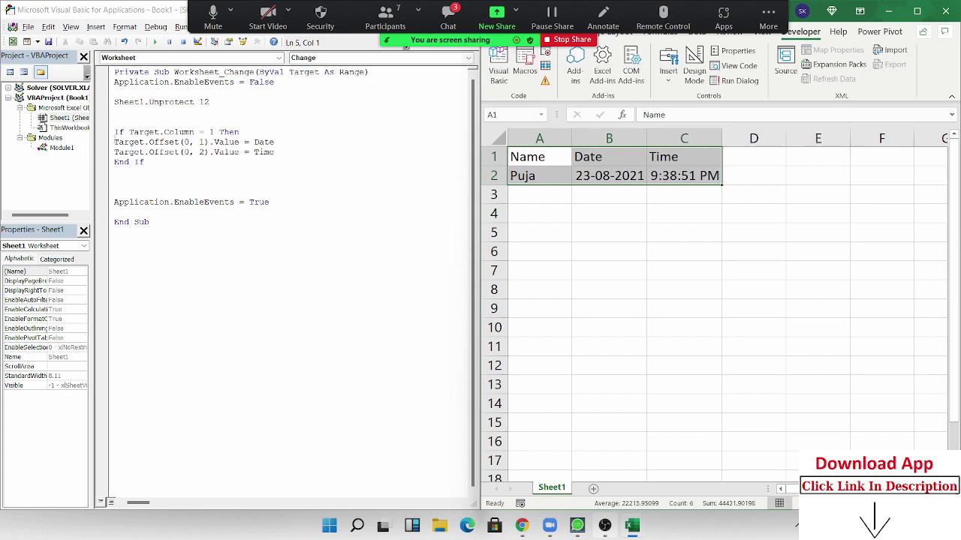
pyautogui.doubleClick(62, 148)
pyautogui.doubleClick(146, 132)
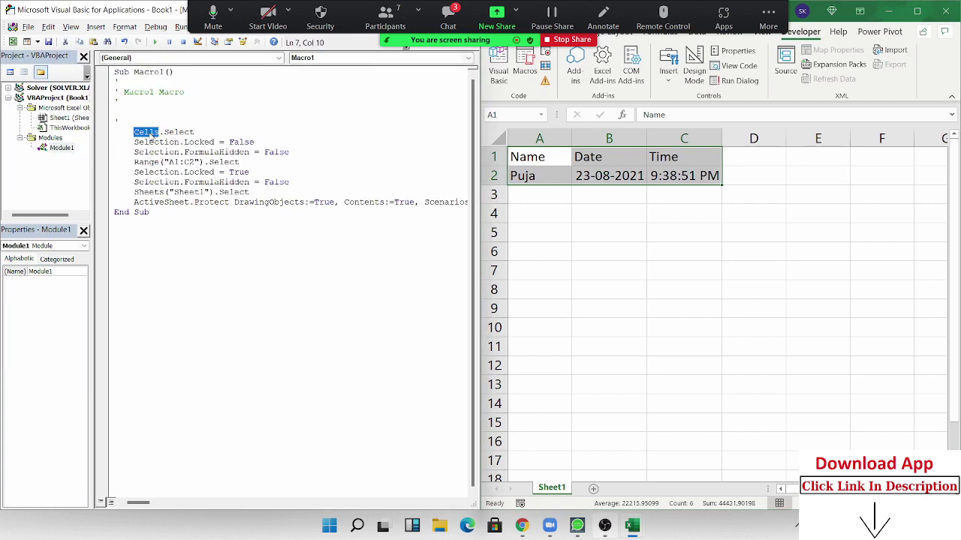
pyautogui.click(193, 141)
pyautogui.moveTo(184, 142); pyautogui.dragTo(253, 143)
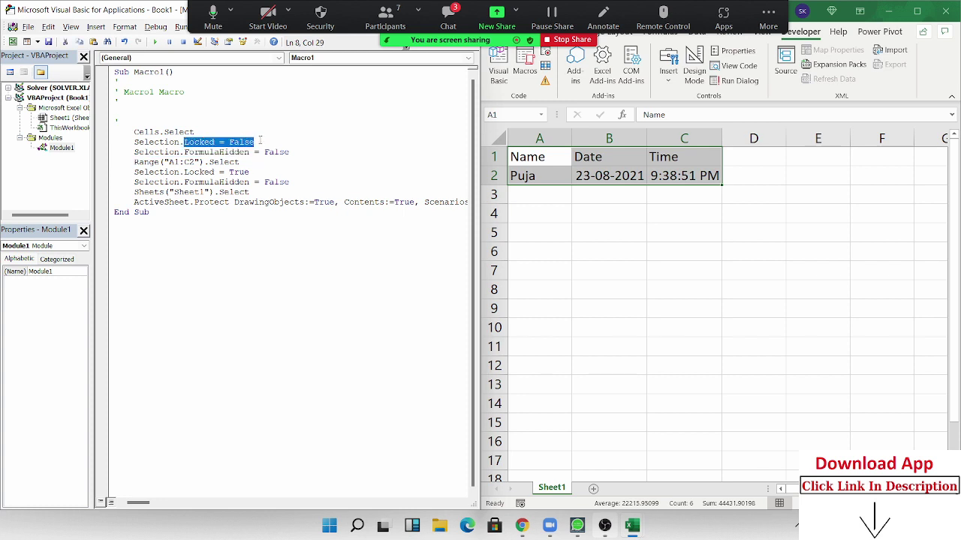
pyautogui.doubleClick(68, 150)
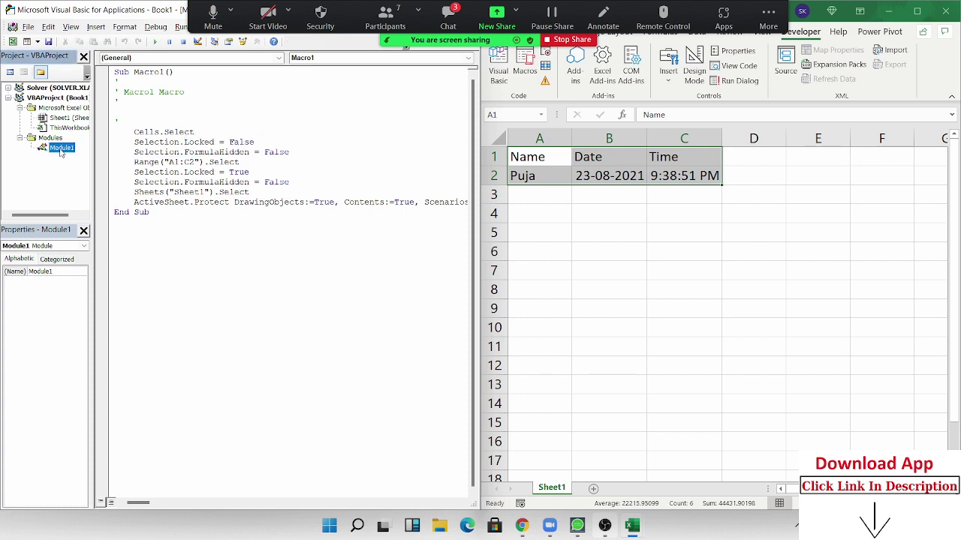
pyautogui.click(61, 142)
pyautogui.click(63, 149)
pyautogui.click(66, 119)
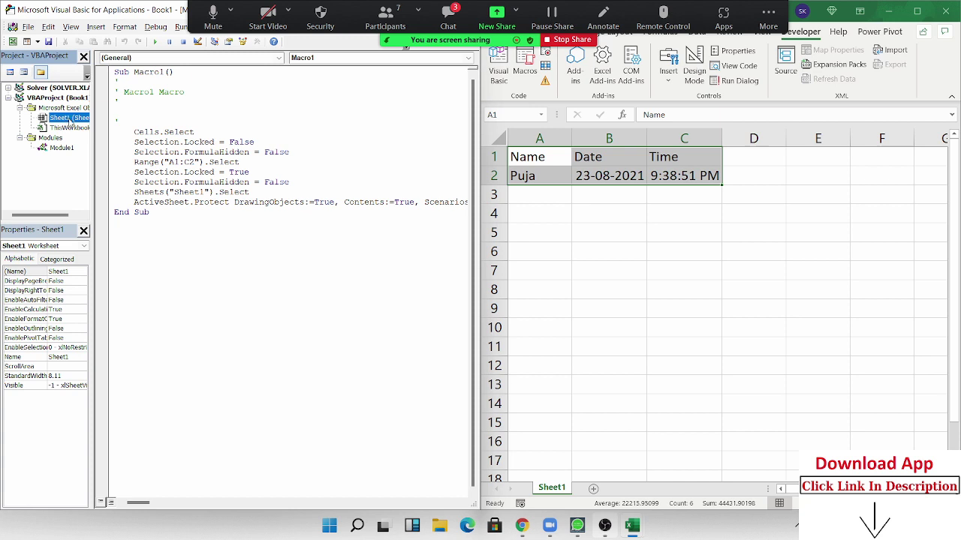
# Step: In Sheet1's change macro, make the unlocking line Cells.Locked = False
pyautogui.doubleClick(68, 118)
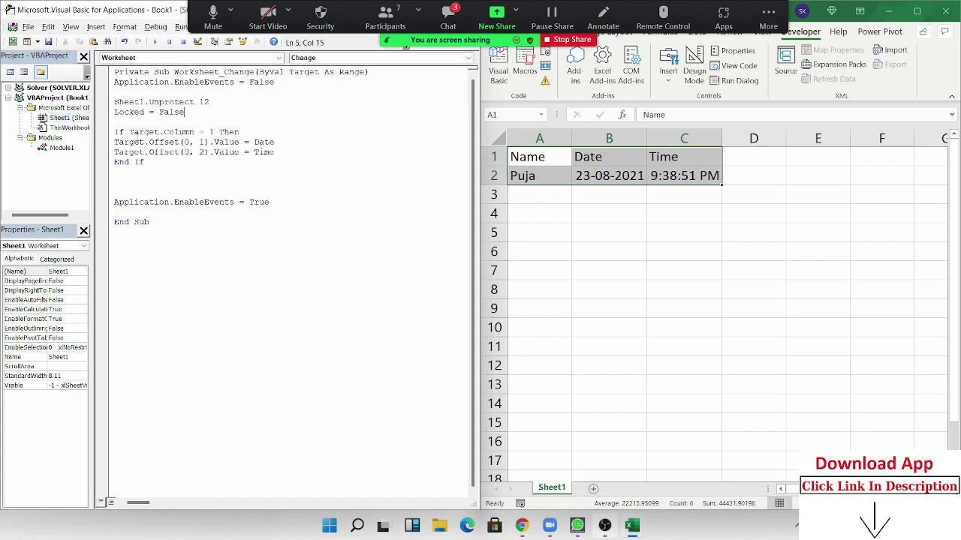
pyautogui.click(115, 111)
pyautogui.write('cell')
pyautogui.write('s.')
pyautogui.press('Tab')
pyautogui.click(158, 124)
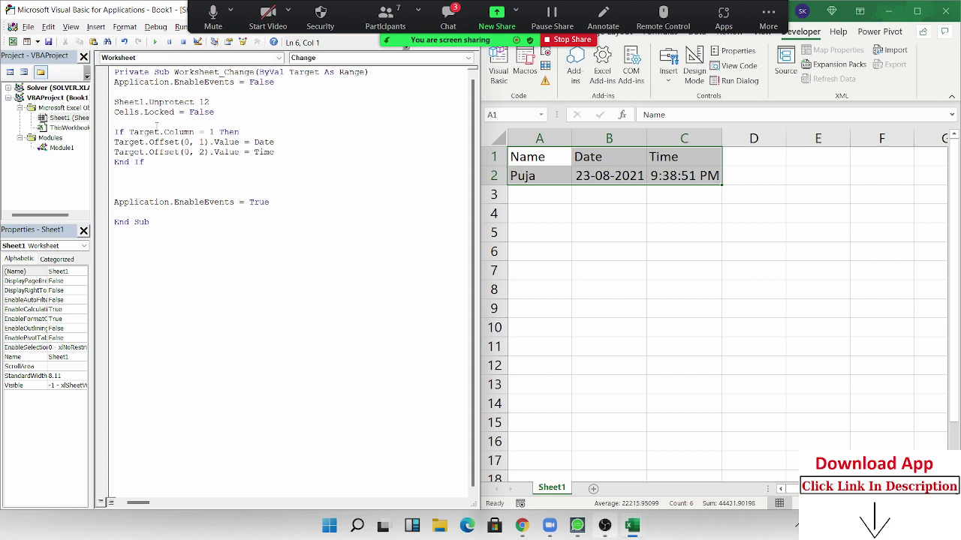
# Step: Below End If, add Range("a1", Range("C65000").End(xlUp)).Locked = True
pyautogui.click(154, 171)
pyautogui.click(554, 197)
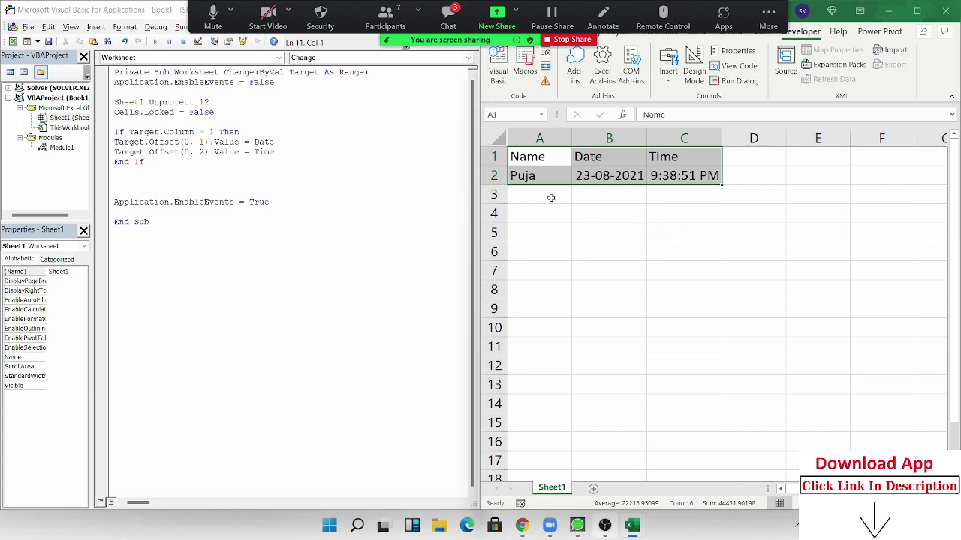
pyautogui.click(130, 175)
pyautogui.press('Return')
pyautogui.write('ra')
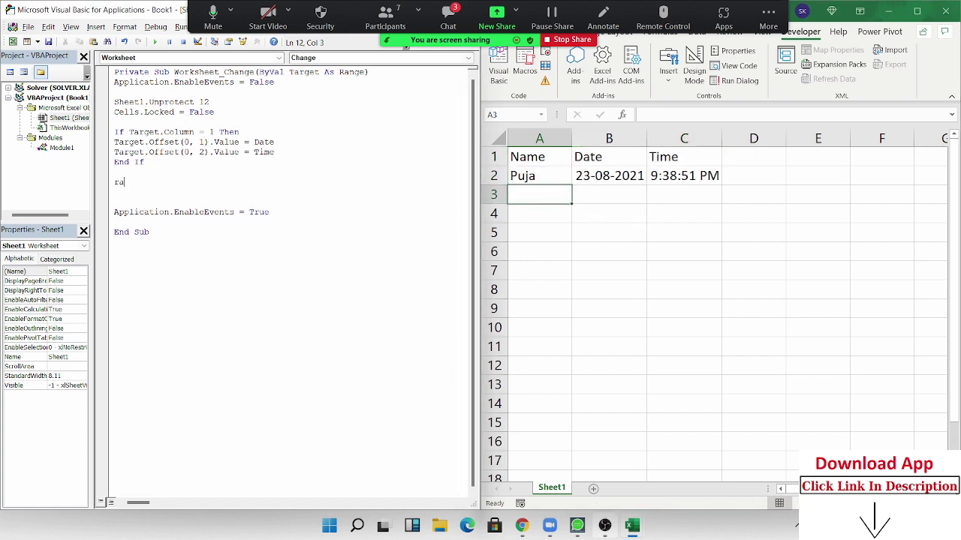
pyautogui.write('nge(')
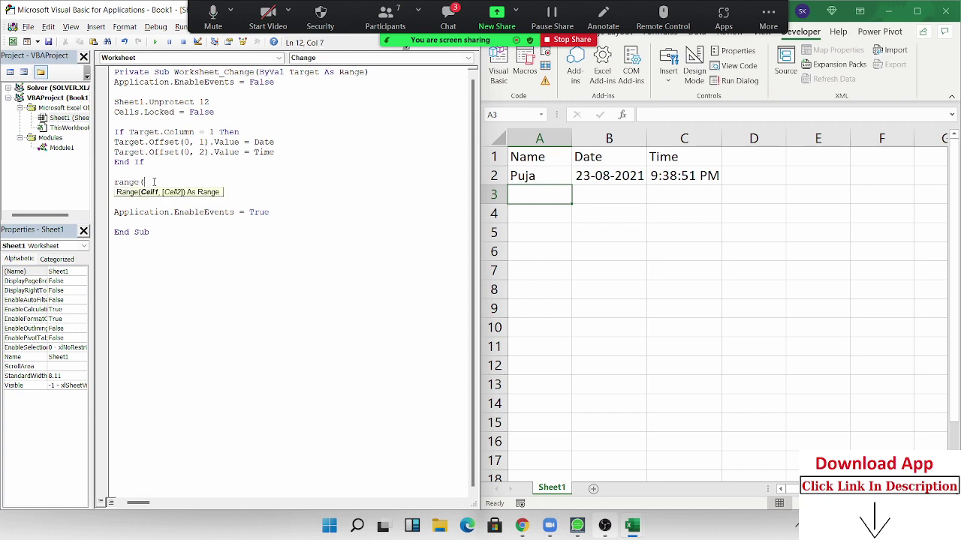
pyautogui.write('"a')
pyautogui.write('1").')
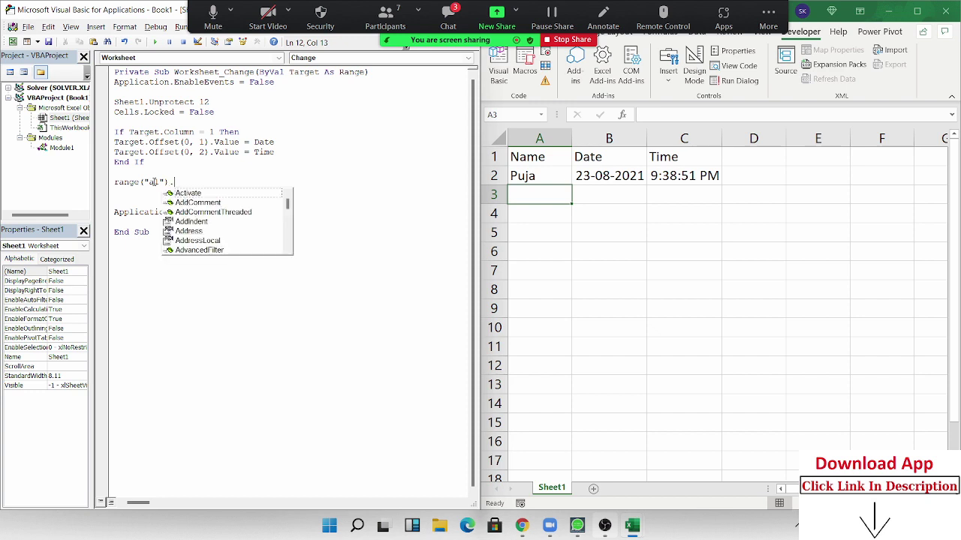
pyautogui.write('uc')
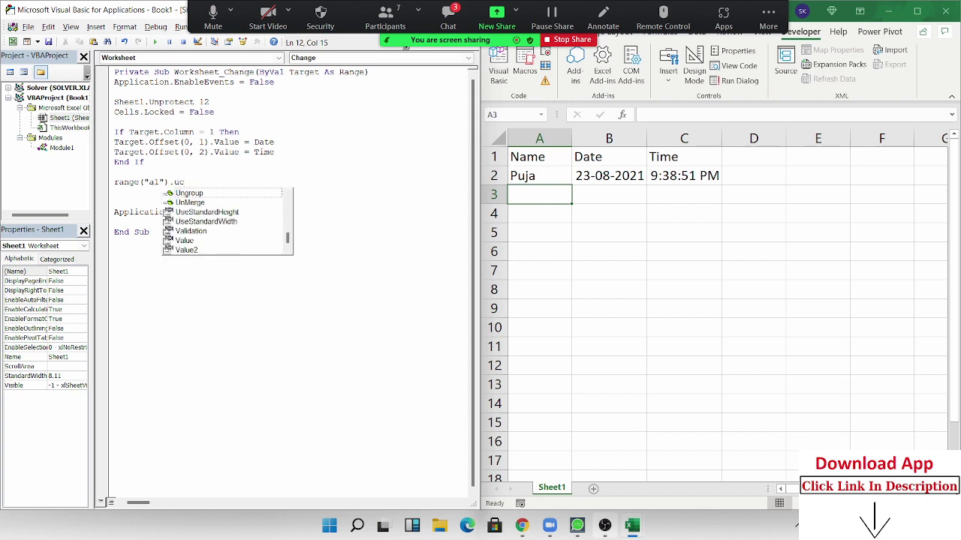
pyautogui.press('BackSpace')
pyautogui.press('BackSpace')
pyautogui.press('BackSpace')
pyautogui.press('BackSpace')
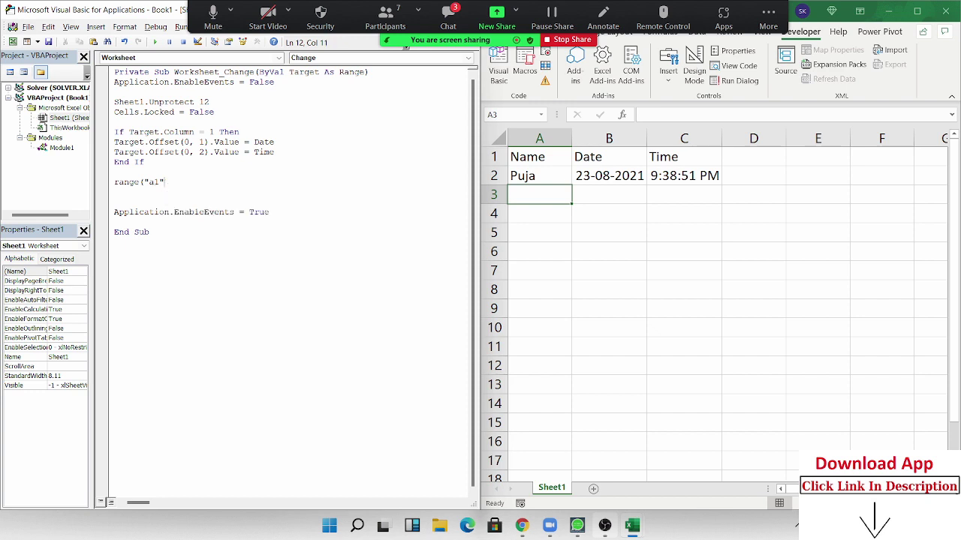
pyautogui.write(',')
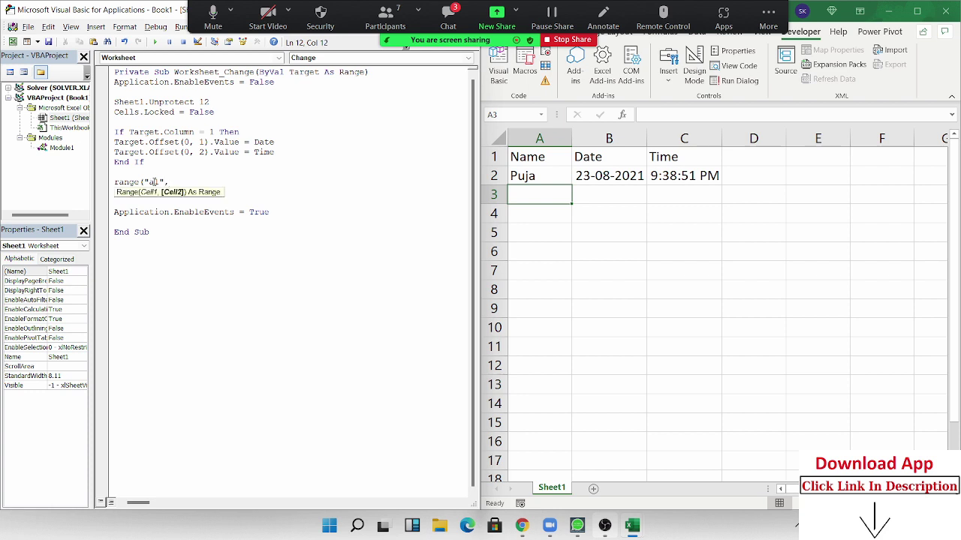
pyautogui.write('rag')
pyautogui.press('BackSpace')
pyautogui.write('nge')
pyautogui.write('("')
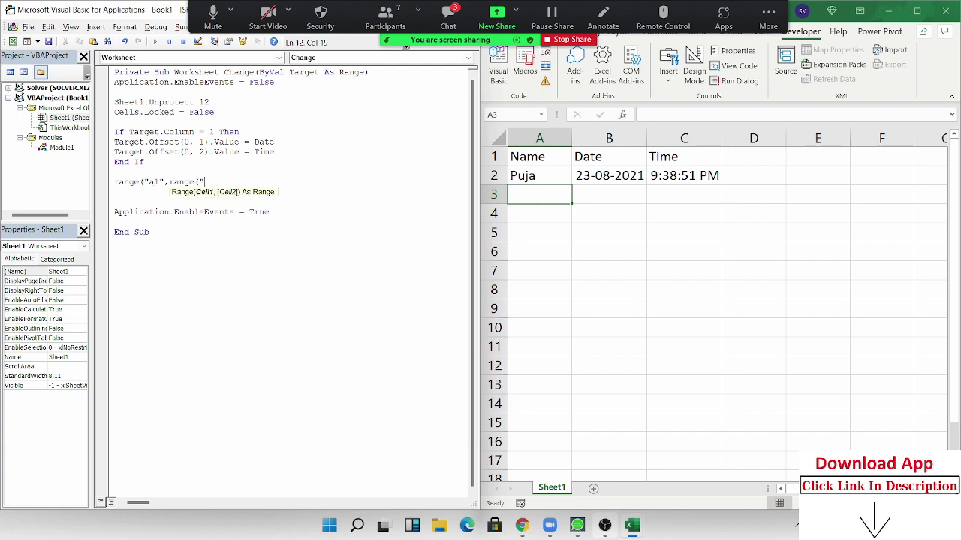
pyautogui.write('C65000"')
pyautogui.write(')')
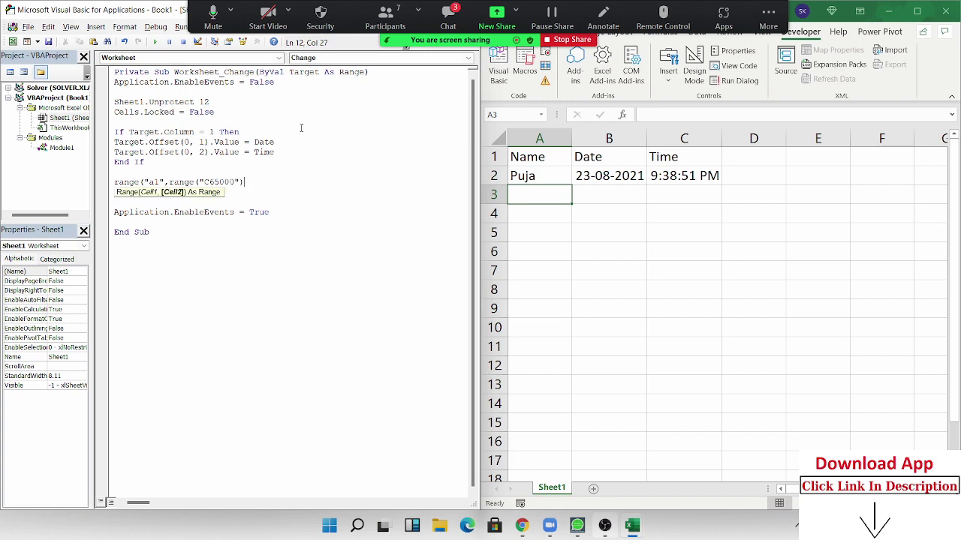
pyautogui.write('.End(')
pyautogui.press('Down')
pyautogui.press('Down')
pyautogui.press('Down')
pyautogui.press('Down')
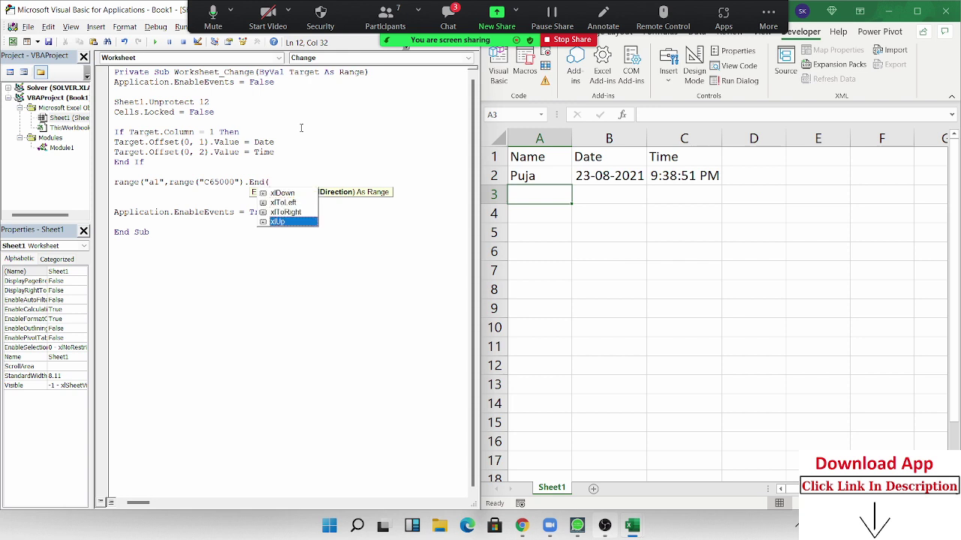
pyautogui.press('Tab')
pyautogui.write(')')
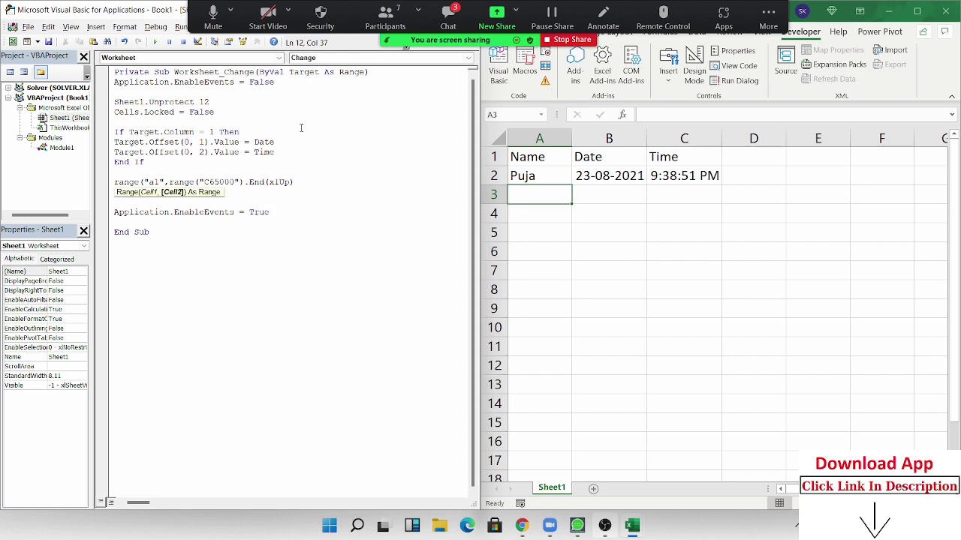
pyautogui.write(')')
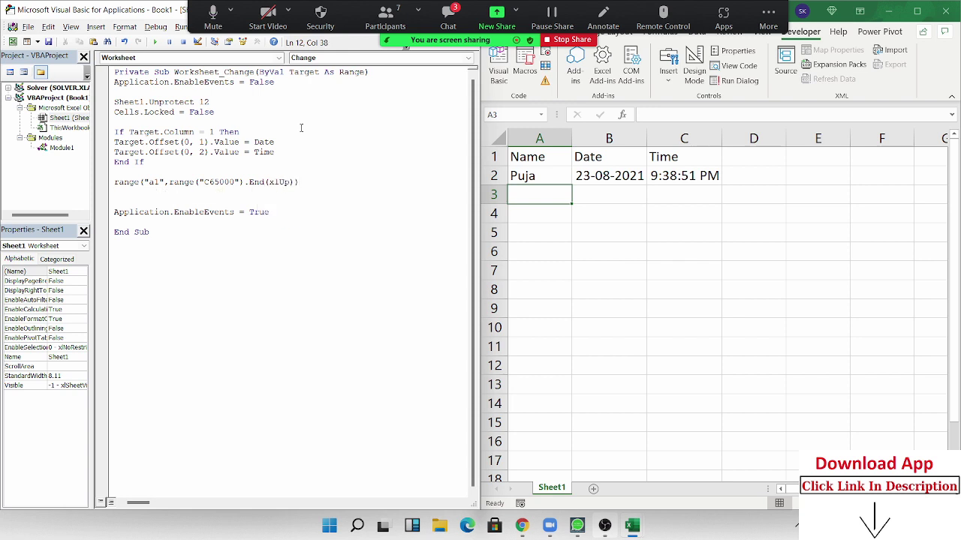
pyautogui.write('.')
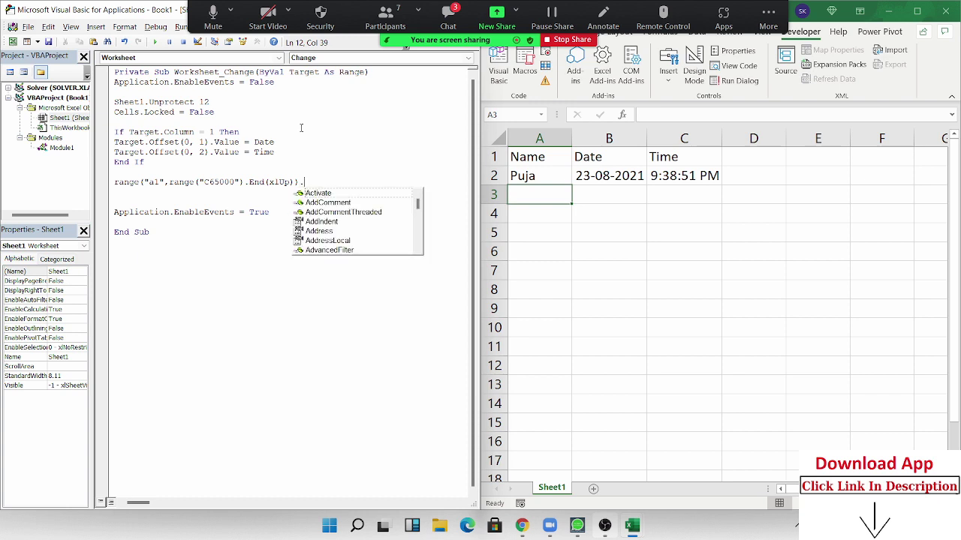
pyautogui.write('Loc')
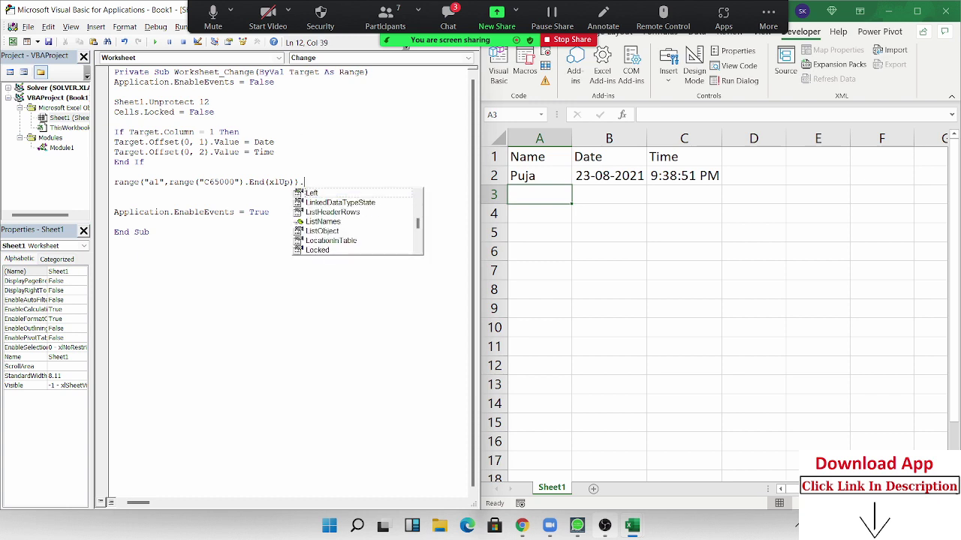
pyautogui.write('ked = False')
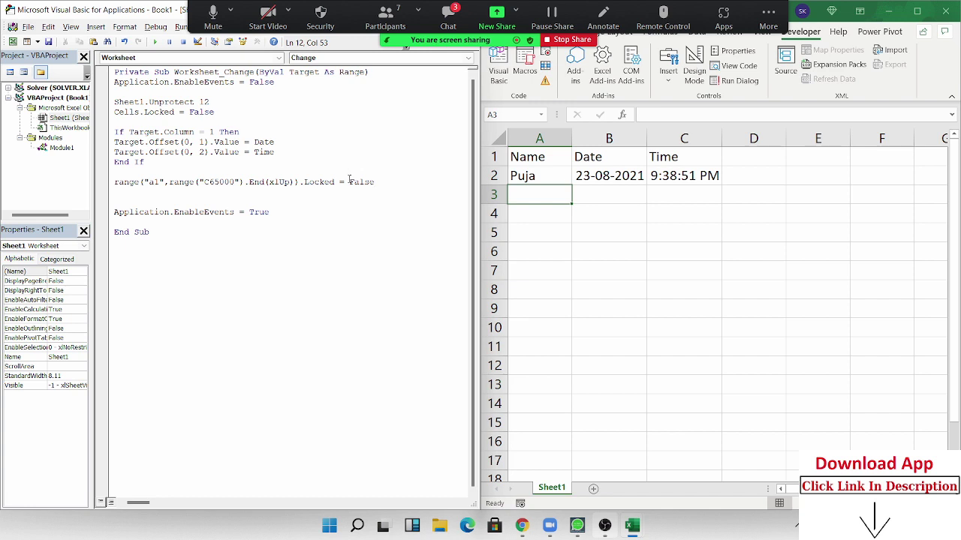
pyautogui.doubleClick(358, 182)
pyautogui.write('true')
pyautogui.press('Return')
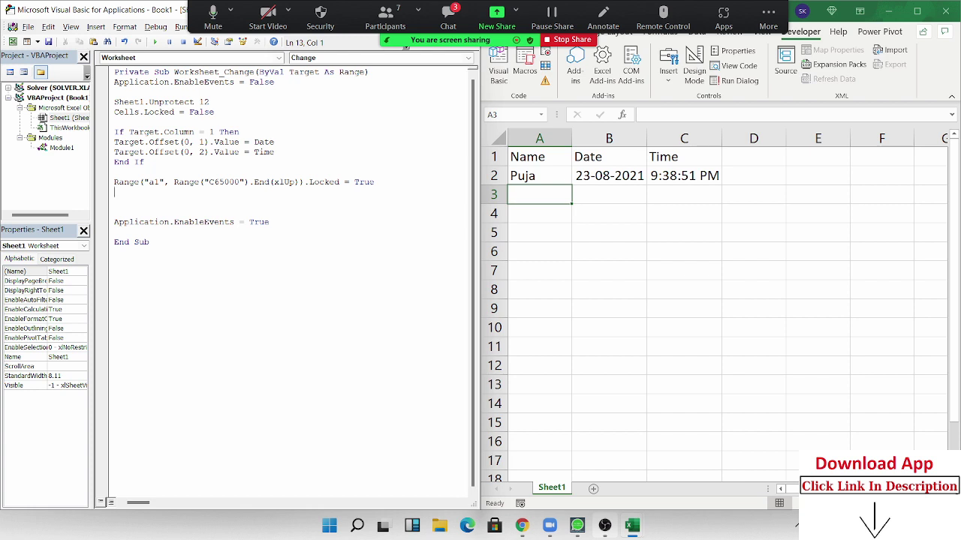
# Step: Add a Sheet1.Protect line with the sheet password on the next blank line
pyautogui.click(115, 201)
pyautogui.write('sheet')
pyautogui.write('1.pr')
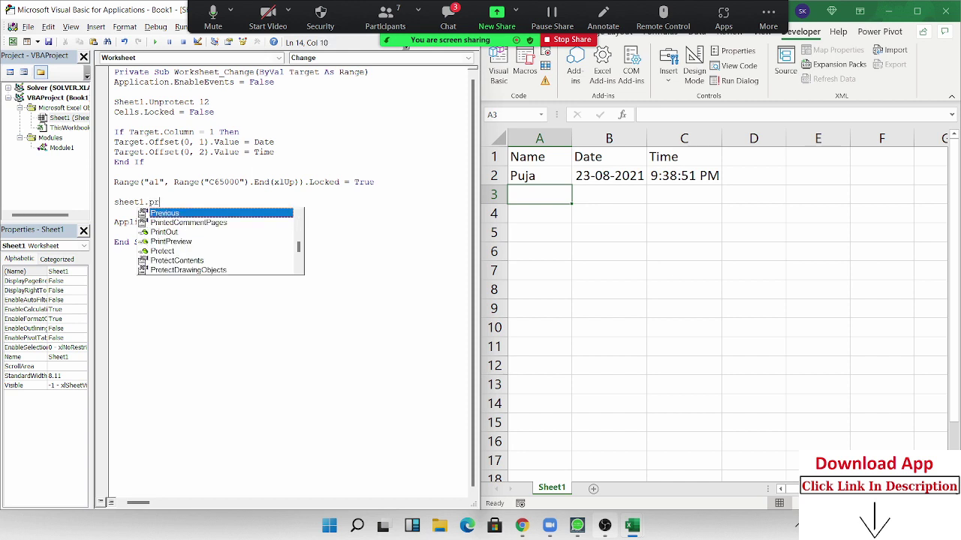
pyautogui.write('ot')
pyautogui.press('Tab')
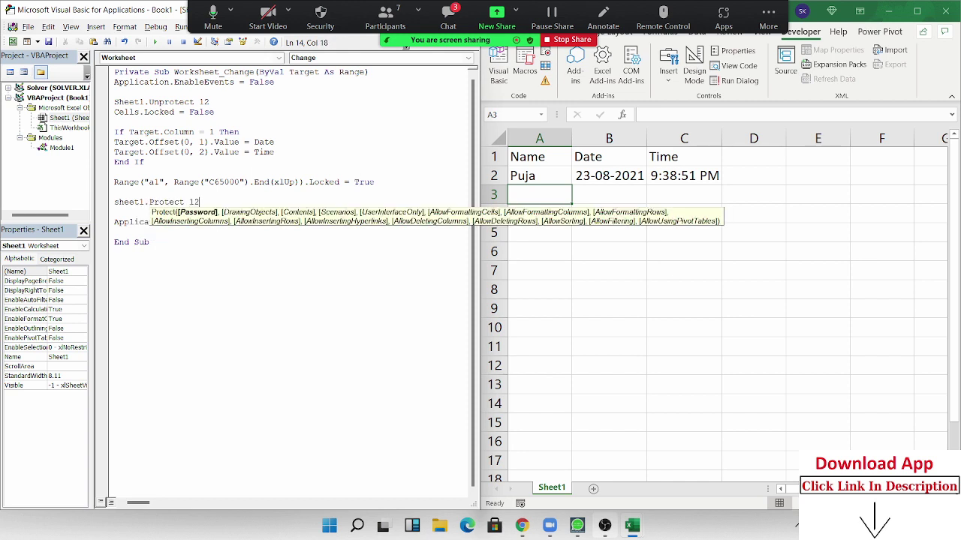
pyautogui.click(148, 233)
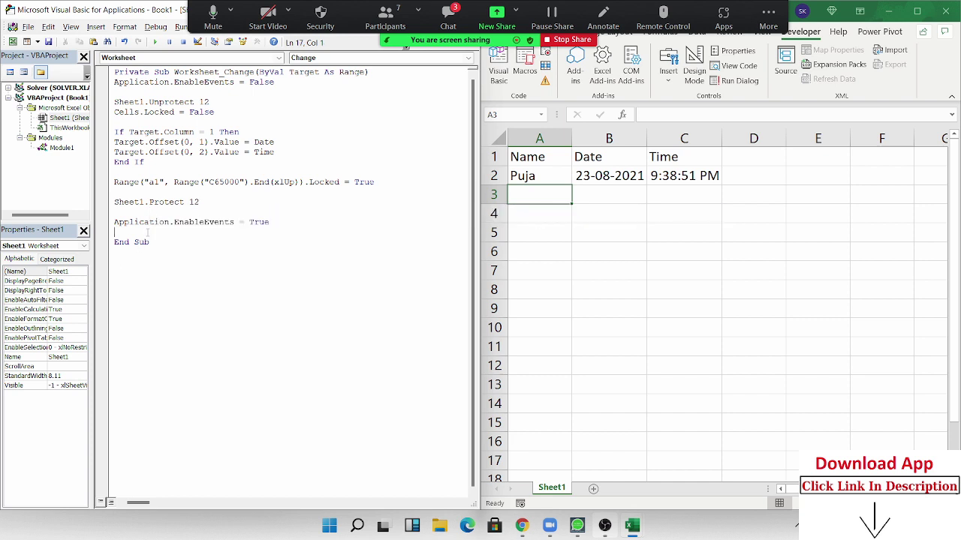
# Step: Protect Sheet1 from its tab menu, entering and confirming the sheet password
pyautogui.rightClick(557, 489)
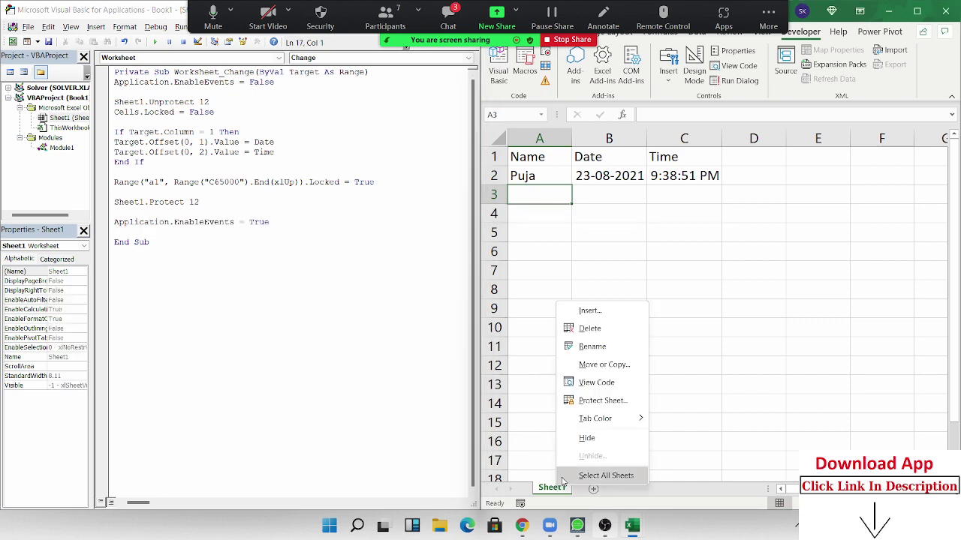
pyautogui.click(601, 402)
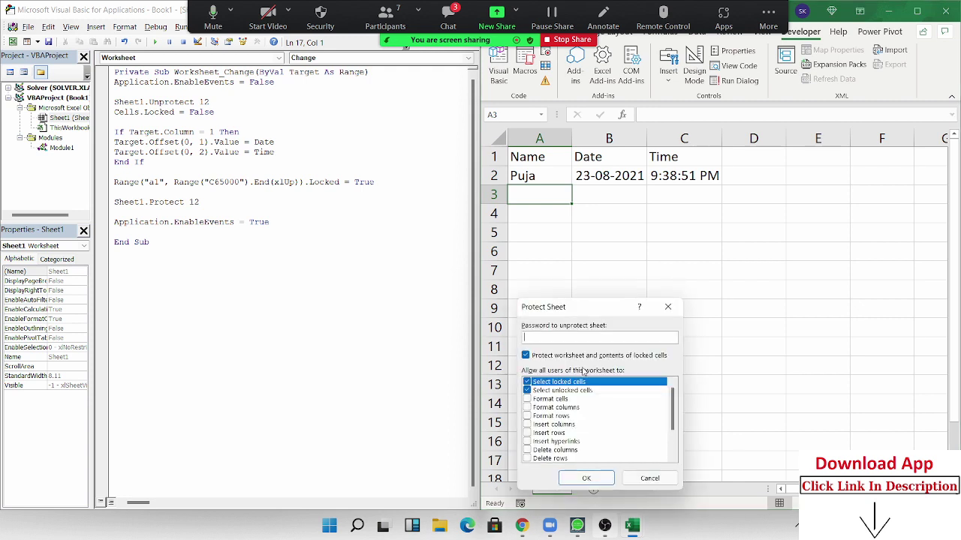
pyautogui.click(607, 476)
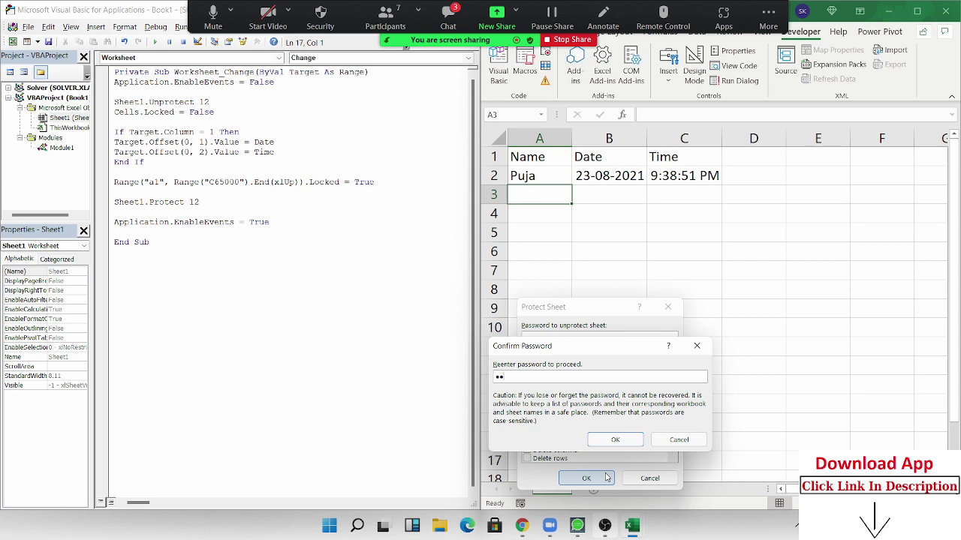
pyautogui.click(637, 443)
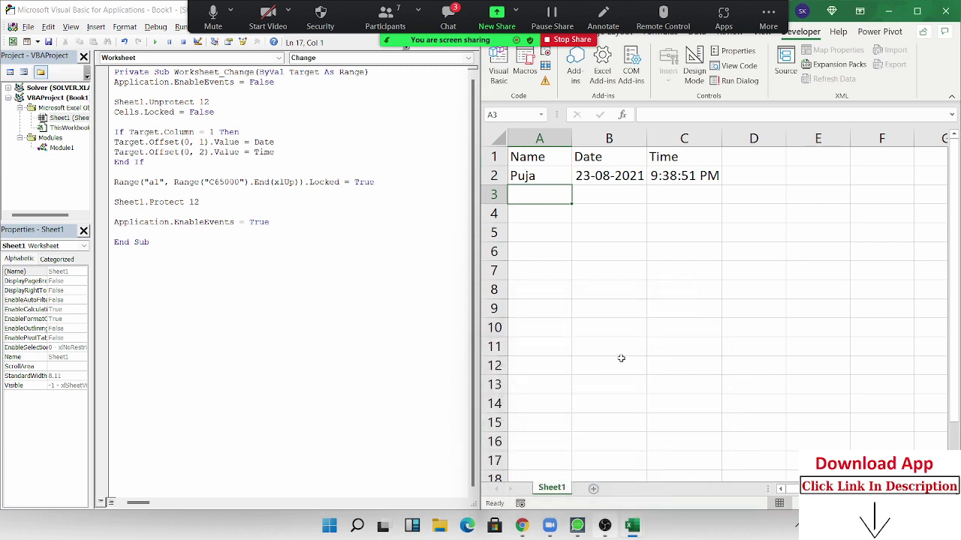
pyautogui.click(591, 339)
pyautogui.click(539, 200)
# Step: Enter OM, Inder and Mohan in A3:A5 so each gets an automatic date and time
pyautogui.write('OM')
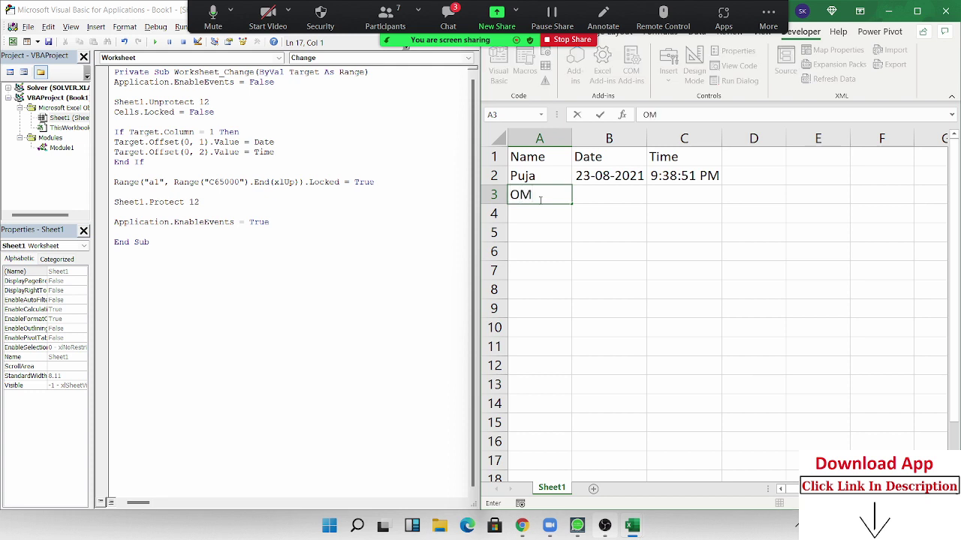
pyautogui.press('Return')
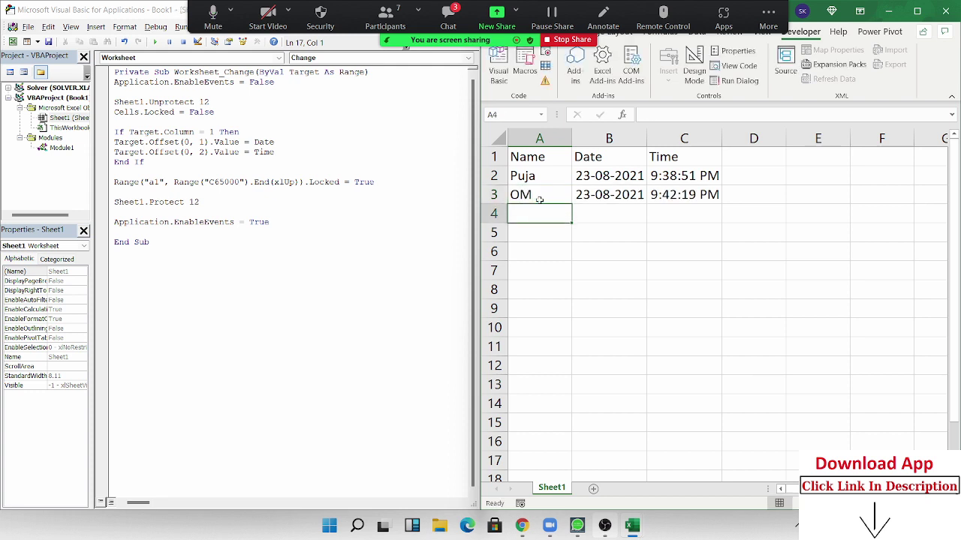
pyautogui.write('Inde')
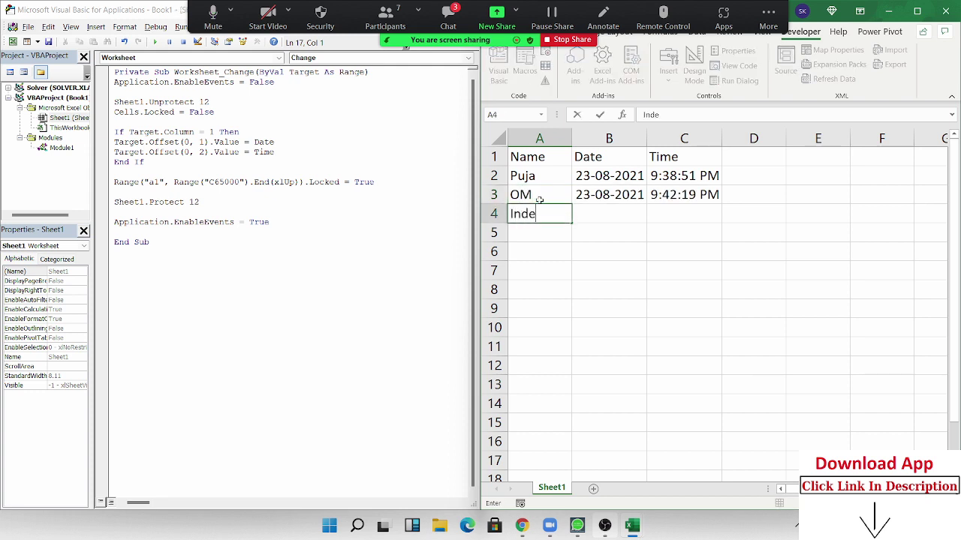
pyautogui.write('r')
pyautogui.press('Return')
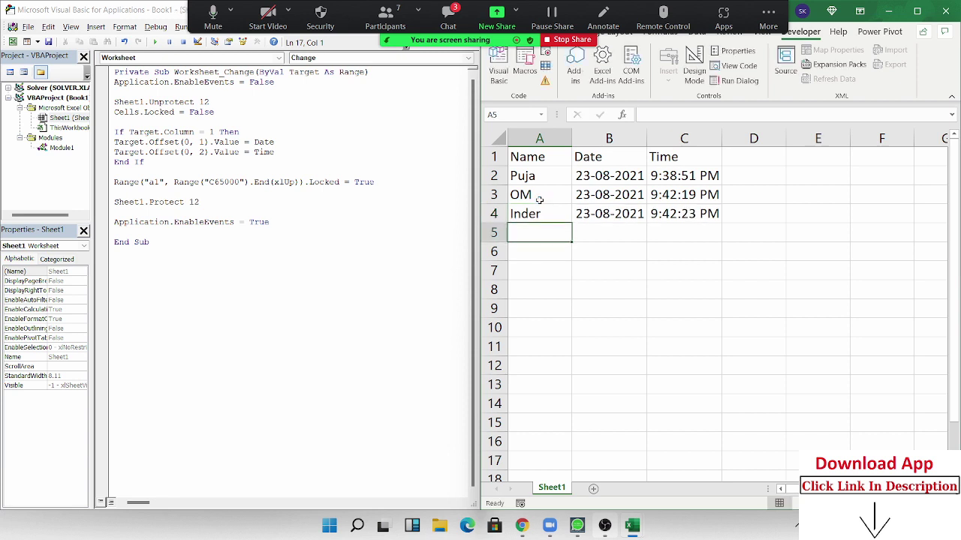
pyautogui.write('Moha')
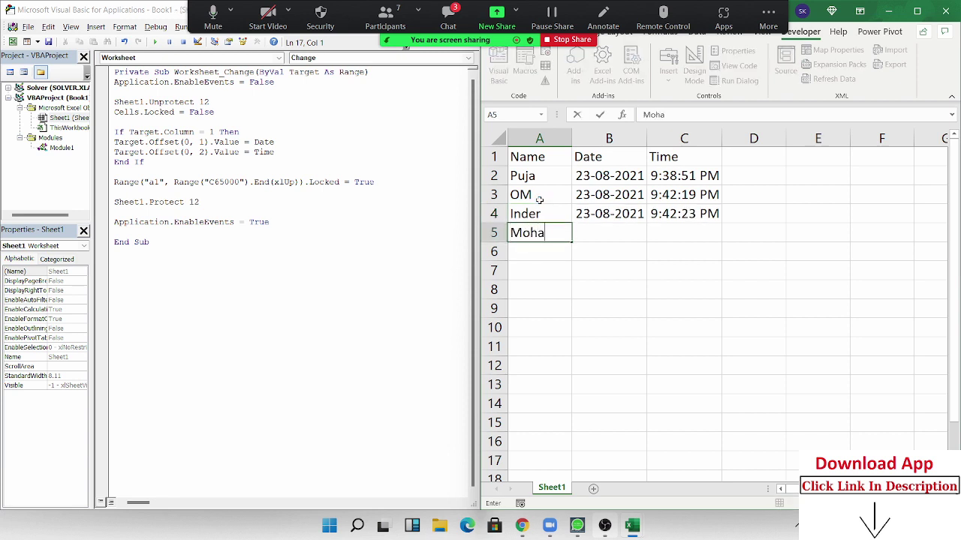
pyautogui.write('n')
pyautogui.press('Return')
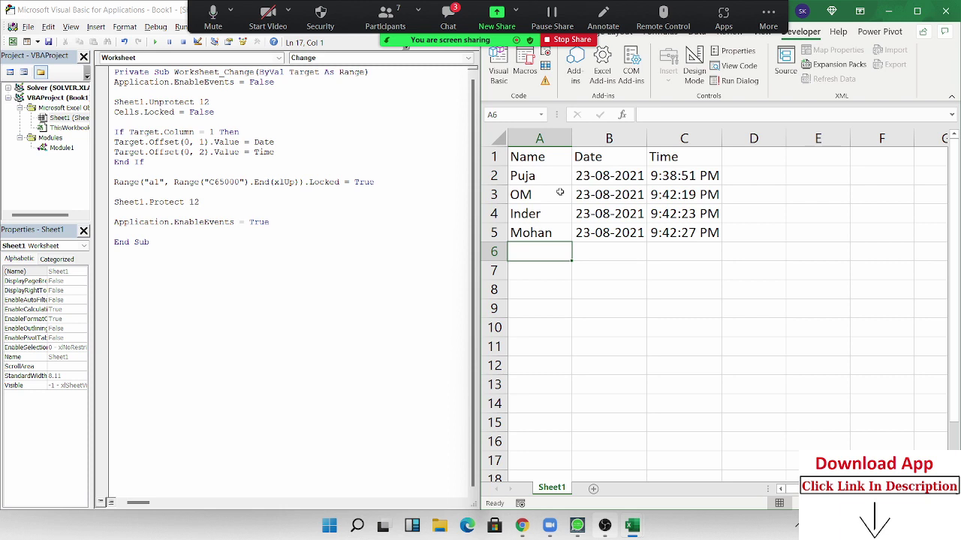
pyautogui.click(557, 196)
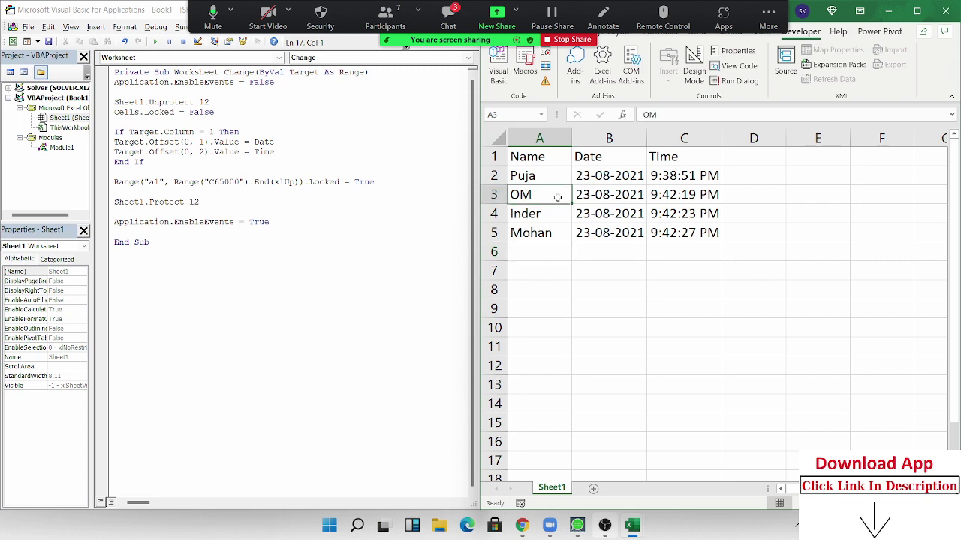
# Step: Try editing the locked cells A3, B3 and C3, dismissing each protection warning
pyautogui.doubleClick(557, 197)
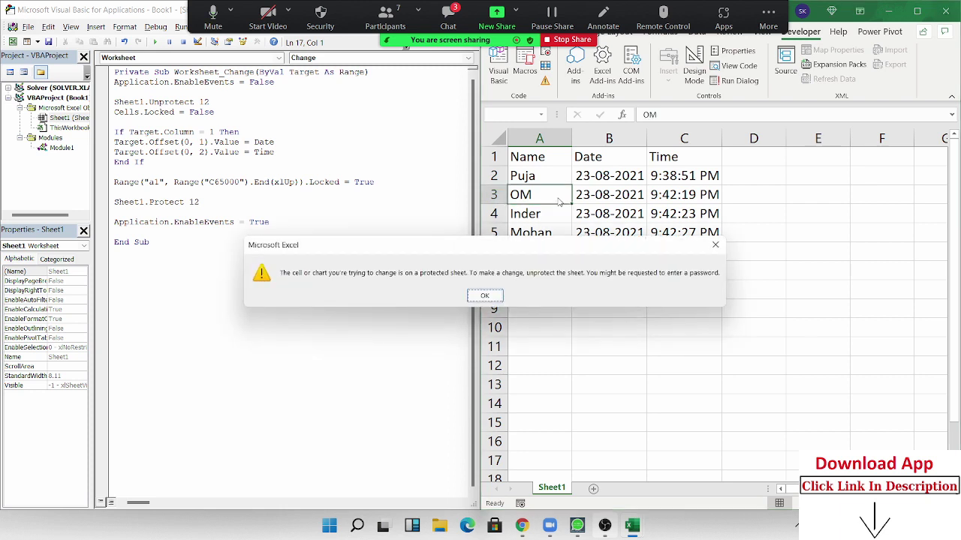
pyautogui.press('Return')
pyautogui.press('Right')
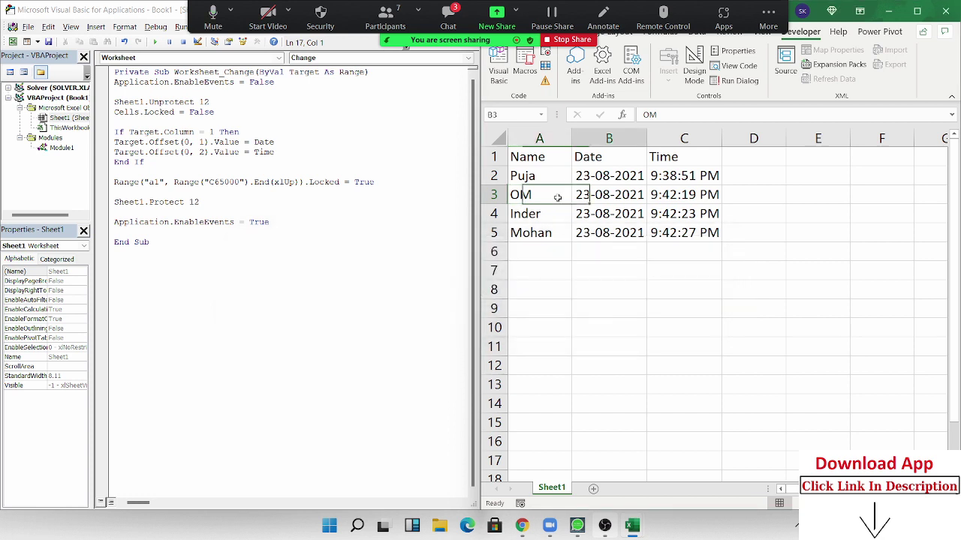
pyautogui.press('Delete')
pyautogui.press('Return')
pyautogui.press('Right')
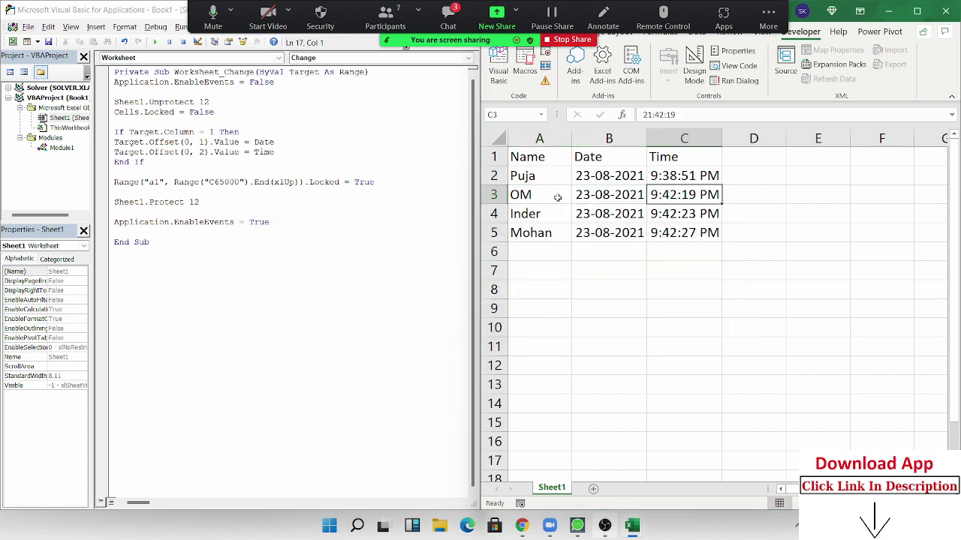
pyautogui.press('Delete')
pyautogui.press('Return')
# Step: Move around row 6 and column D, then insert today's date 23-08-2021 in B6
pyautogui.press('Down')
pyautogui.press('Down')
pyautogui.press('Down')
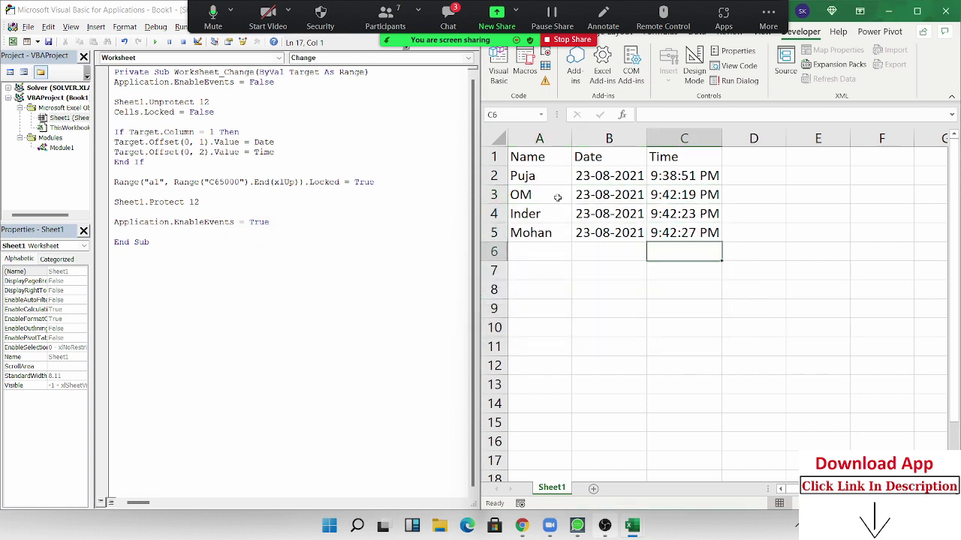
pyautogui.press('Left')
pyautogui.press('Left')
pyautogui.press('Right')
pyautogui.press('Right')
pyautogui.press('Left')
pyautogui.press('Left')
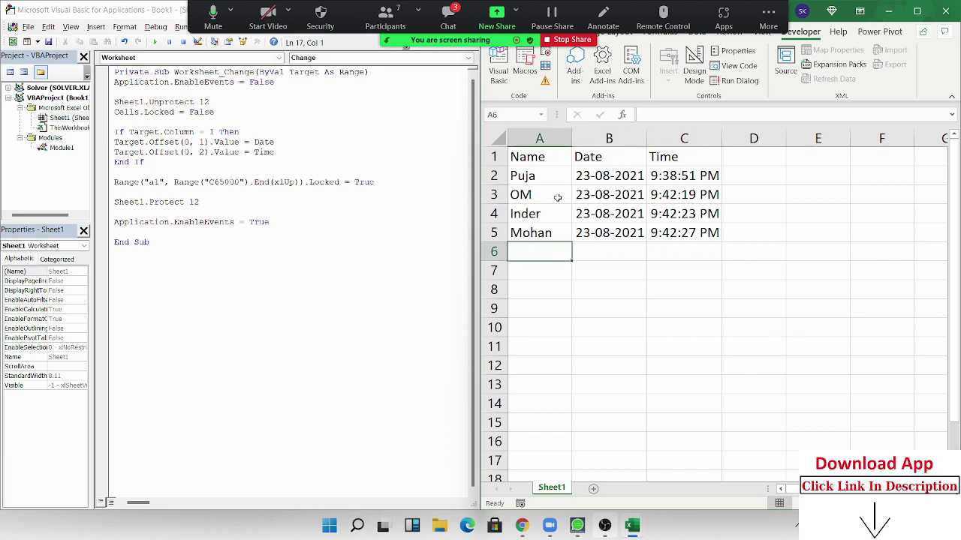
pyautogui.press('Right')
pyautogui.press('Right')
pyautogui.press('Right')
pyautogui.press('Up')
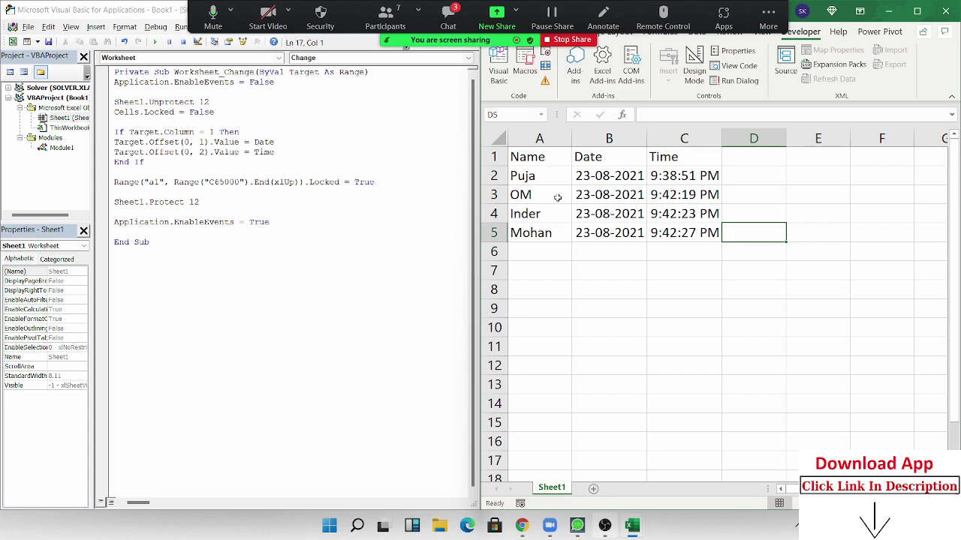
pyautogui.press('Up')
pyautogui.press('Up')
pyautogui.press('Up')
pyautogui.press('Down')
pyautogui.press('Down')
pyautogui.press('Down')
pyautogui.press('Left')
pyautogui.press('Left')
pyautogui.press('Left')
pyautogui.press('Down')
pyautogui.press('Down')
pyautogui.press('Up')
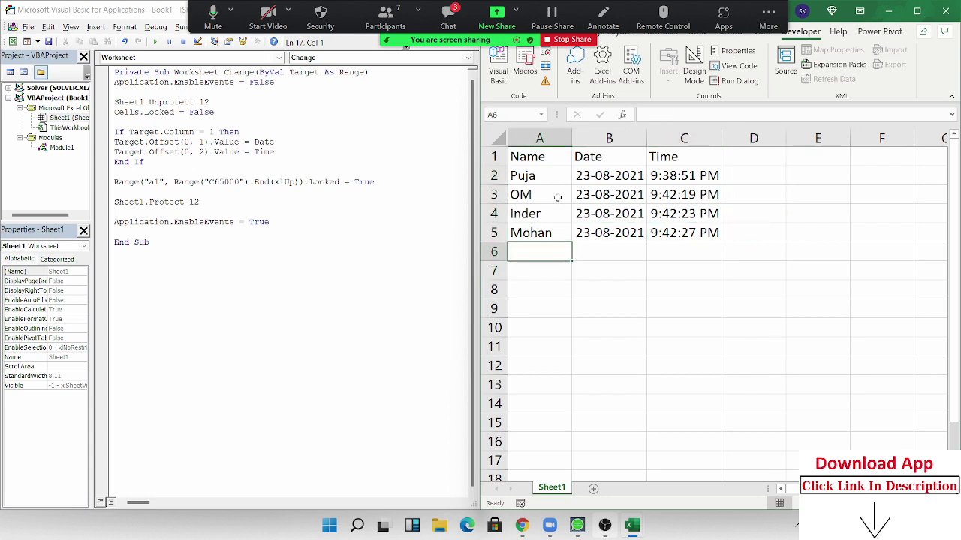
pyautogui.press('Right')
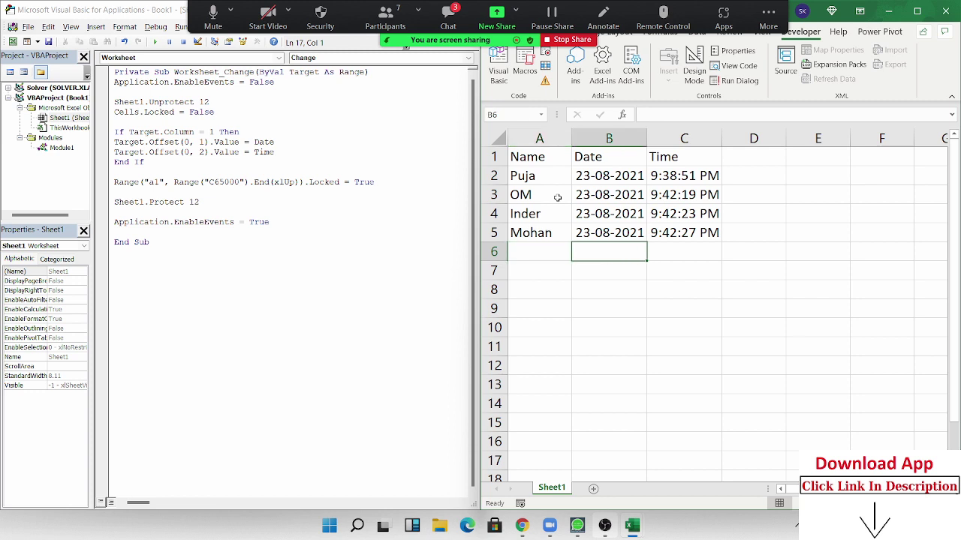
pyautogui.hotkey('ctrl', ';')
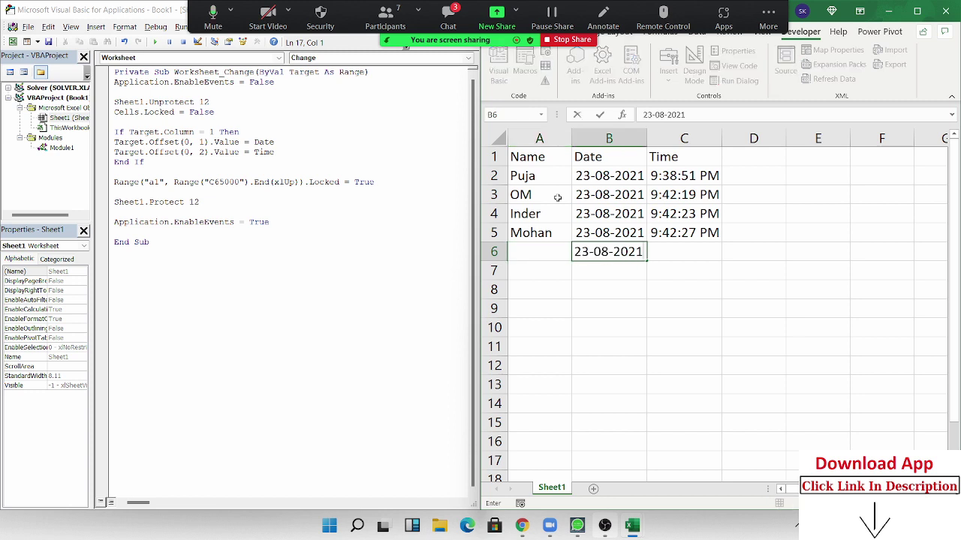
pyautogui.press('Right')
pyautogui.press('Left')
pyautogui.press('Left')
# Step: Cancel a stray entry in A6 and enter the time 21:43 in C6
pyautogui.write('1')
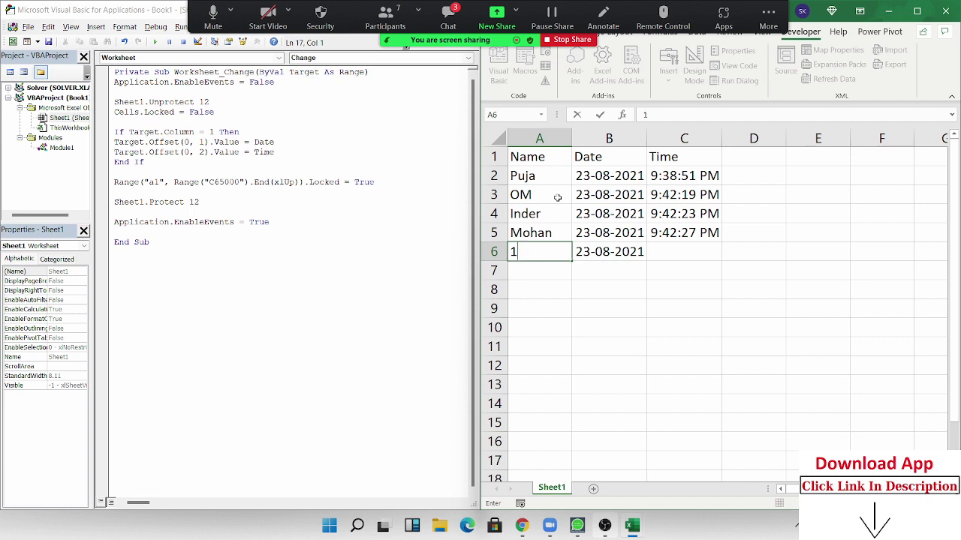
pyautogui.press('Escape')
pyautogui.press('Right')
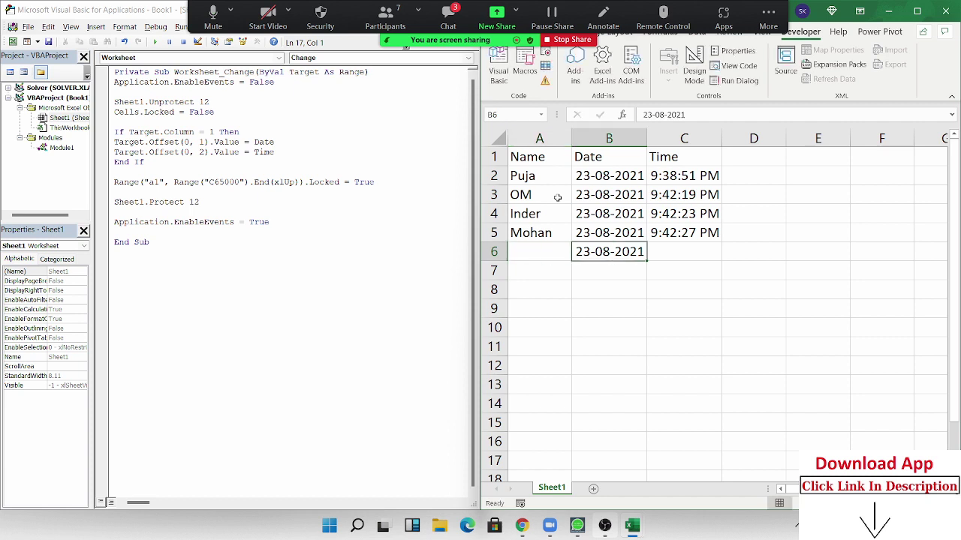
pyautogui.press('Right')
pyautogui.write('21:43')
pyautogui.press('Return')
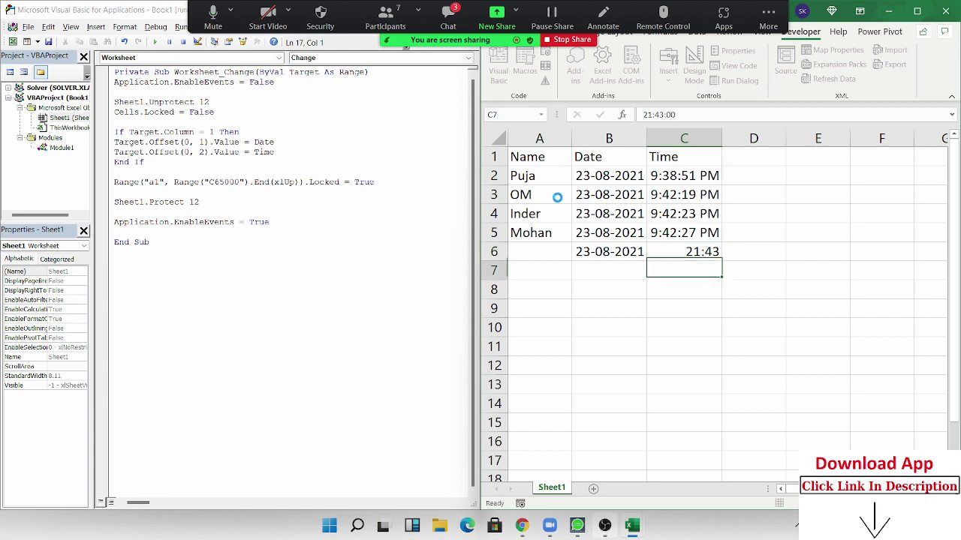
# Step: Confirm A6 can't be edited, and enter OM in A7 to get it auto-stamped
pyautogui.press('Left')
pyautogui.press('Left')
pyautogui.press('Up')
pyautogui.write('a')
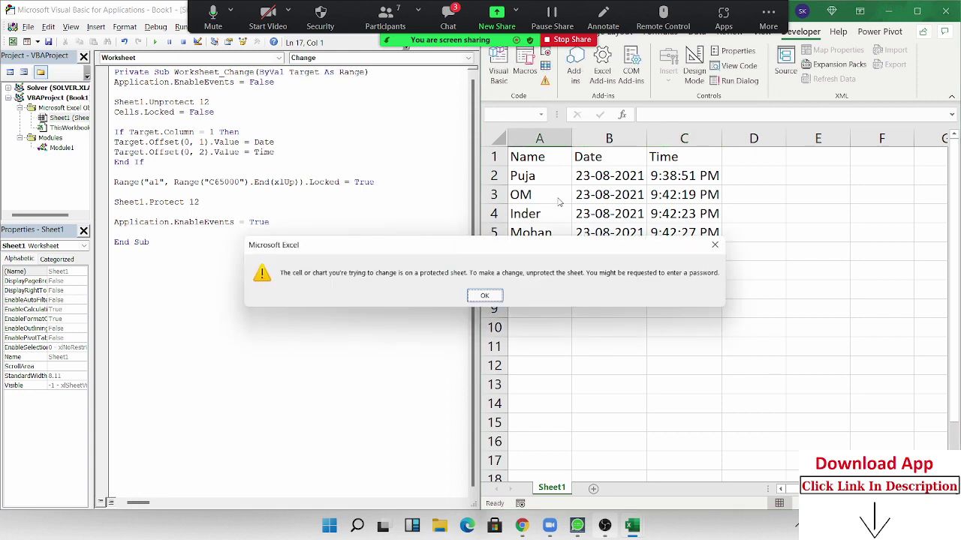
pyautogui.press('Return')
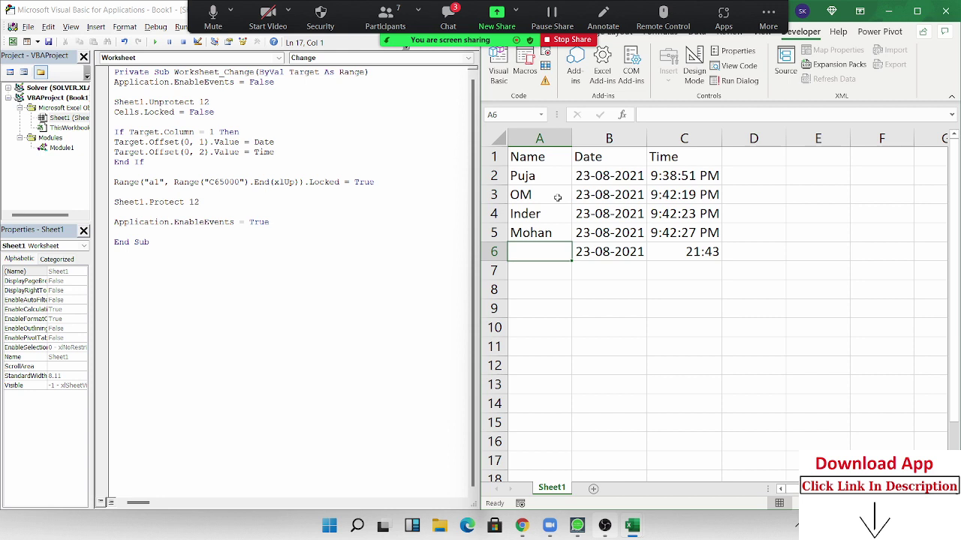
pyautogui.press('Down')
pyautogui.write('OM')
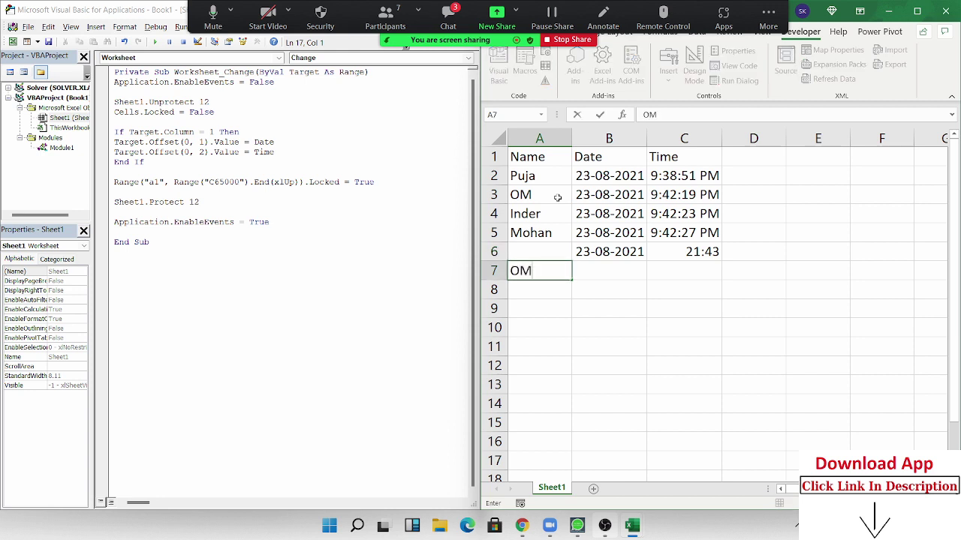
pyautogui.press('Return')
pyautogui.press('Up')
pyautogui.press('Up')
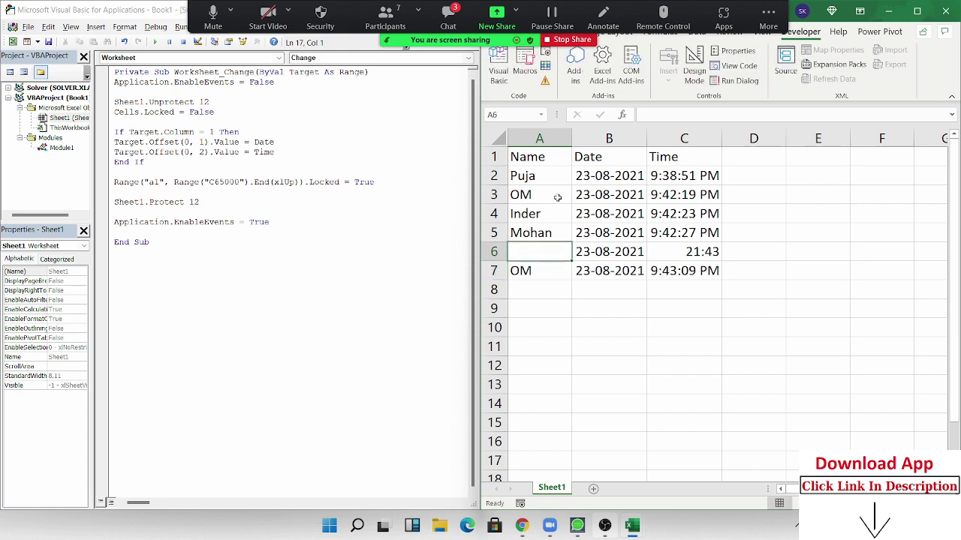
pyautogui.press('Delete')
pyautogui.press('Return')
pyautogui.doubleClick(148, 103)
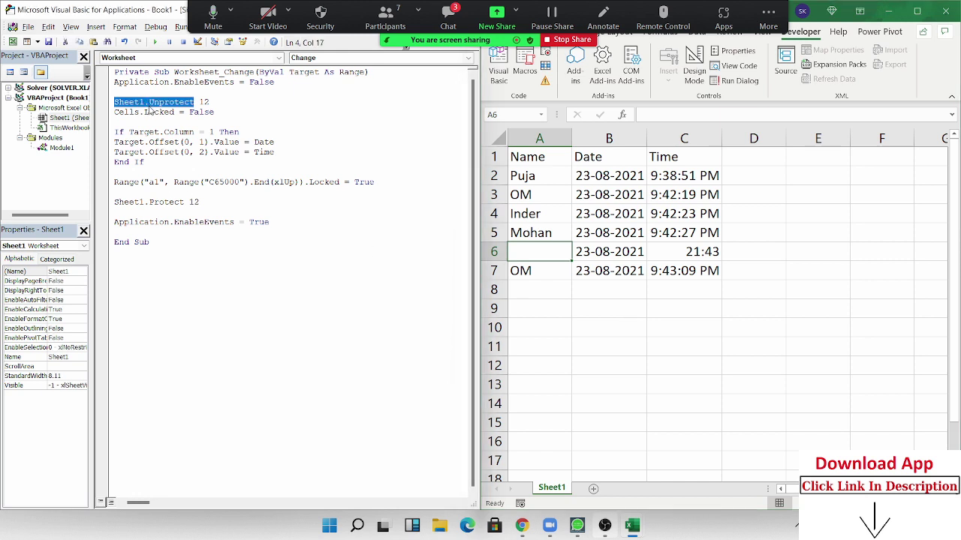
pyautogui.doubleClick(153, 112)
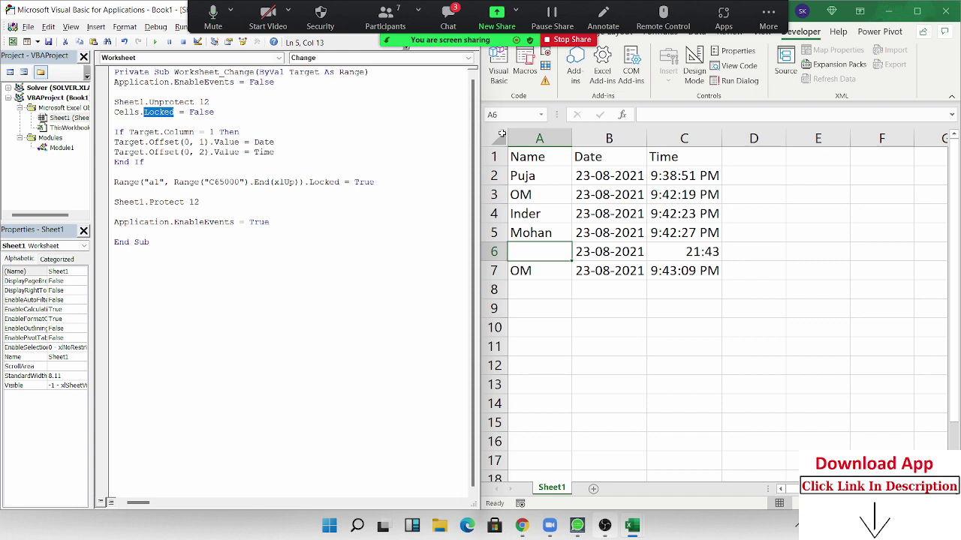
pyautogui.doubleClick(226, 142)
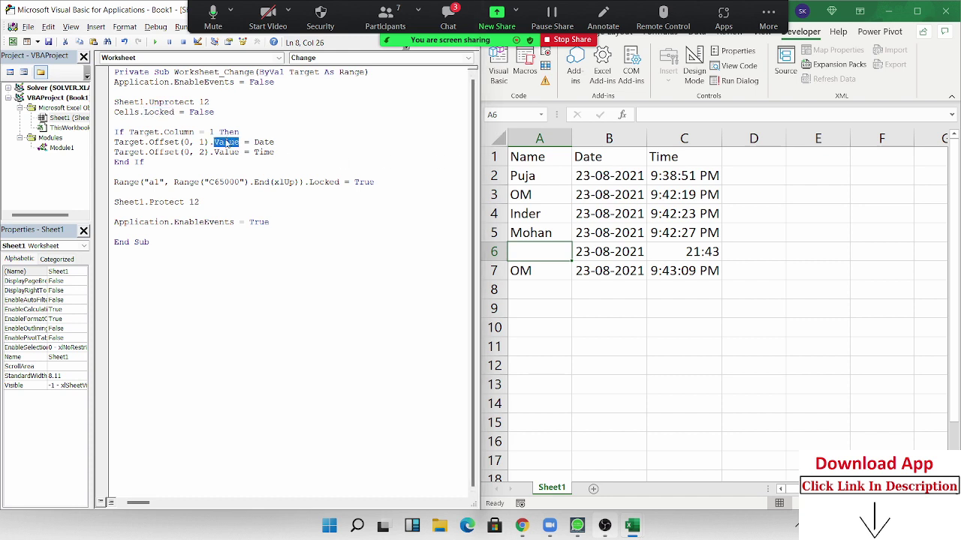
pyautogui.click(224, 141)
pyautogui.doubleClick(219, 182)
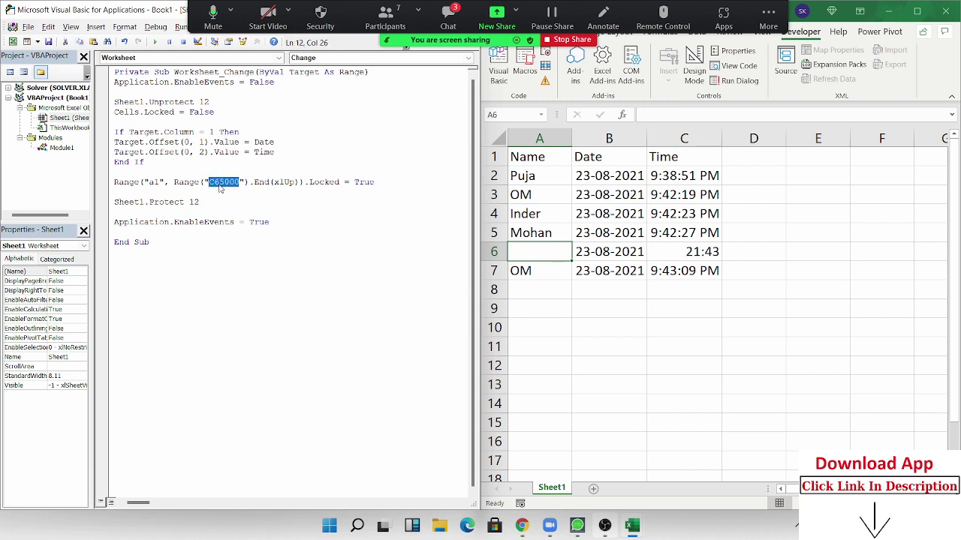
pyautogui.click(218, 182)
pyautogui.moveTo(726, 269); pyautogui.dragTo(533, 156)
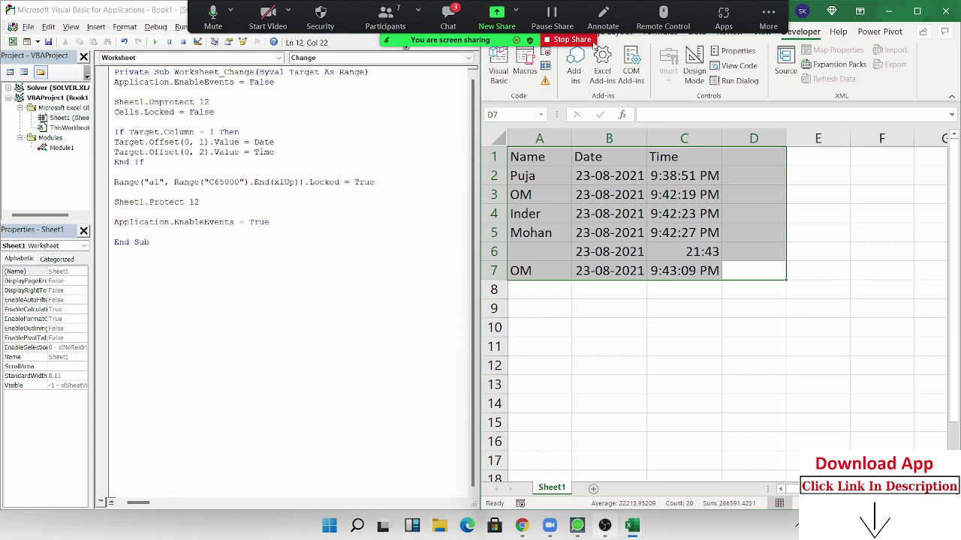
pyautogui.click(262, 204)
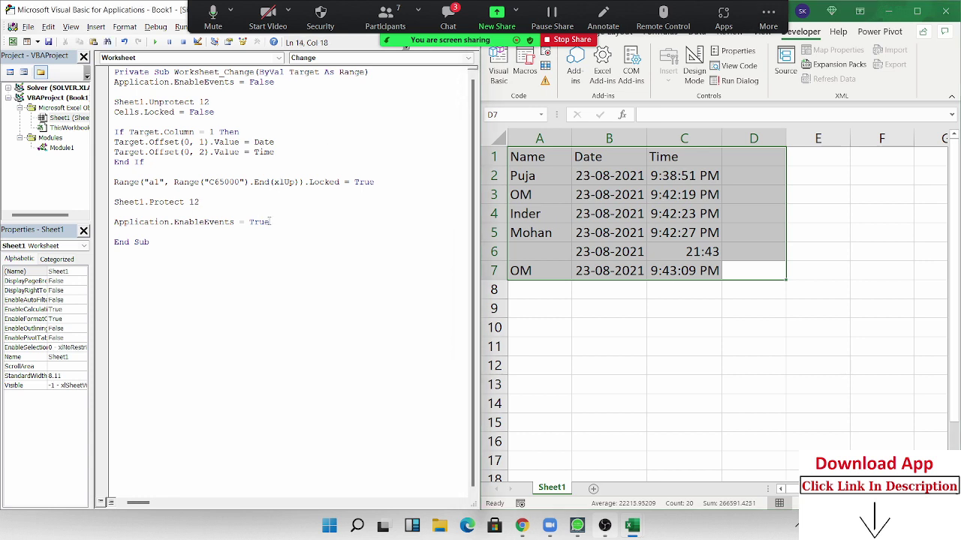
pyautogui.click(706, 334)
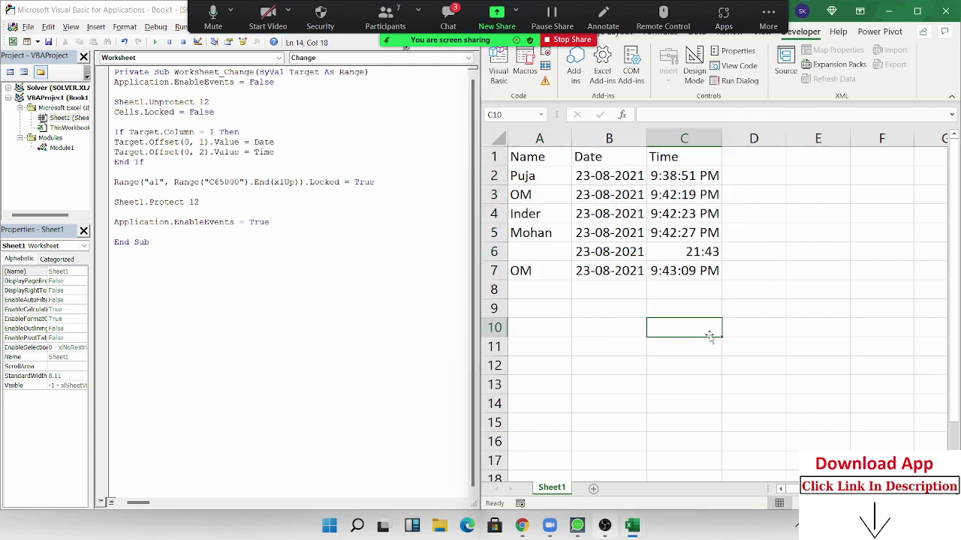
pyautogui.rightClick(569, 489)
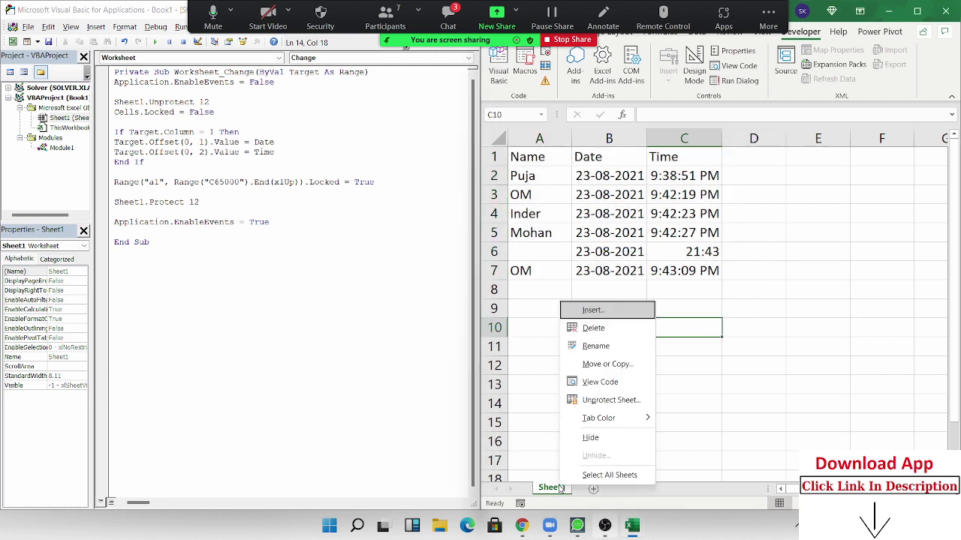
pyautogui.click(552, 290)
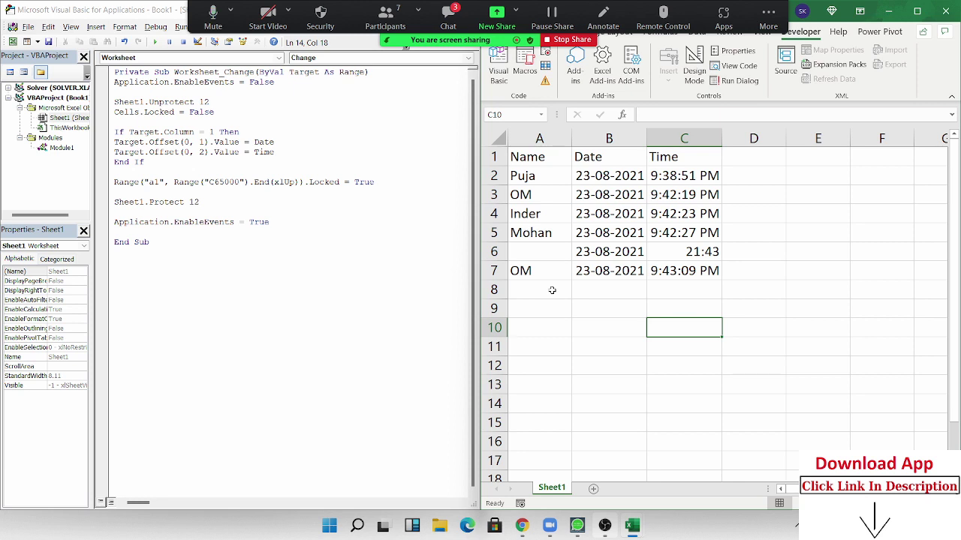
# Step: Check the meeting chat, then allow the requesting participant to record from the Participants list
pyautogui.click(444, 22)
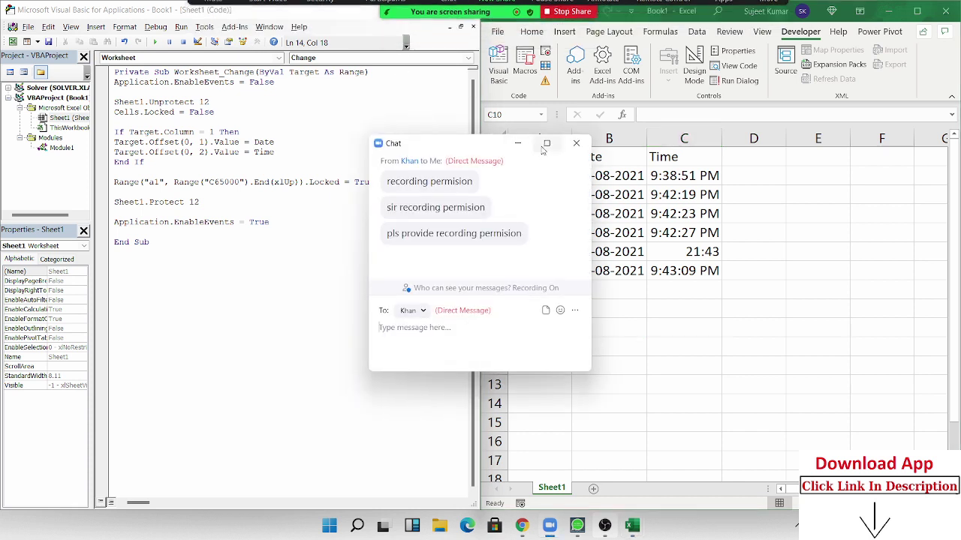
pyautogui.click(572, 143)
pyautogui.moveTo(380, 25)
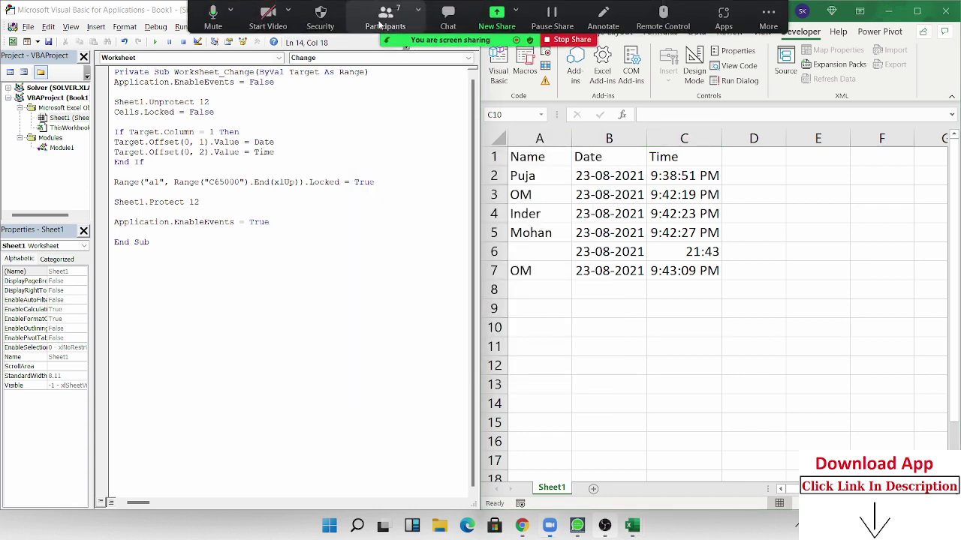
pyautogui.click(379, 24)
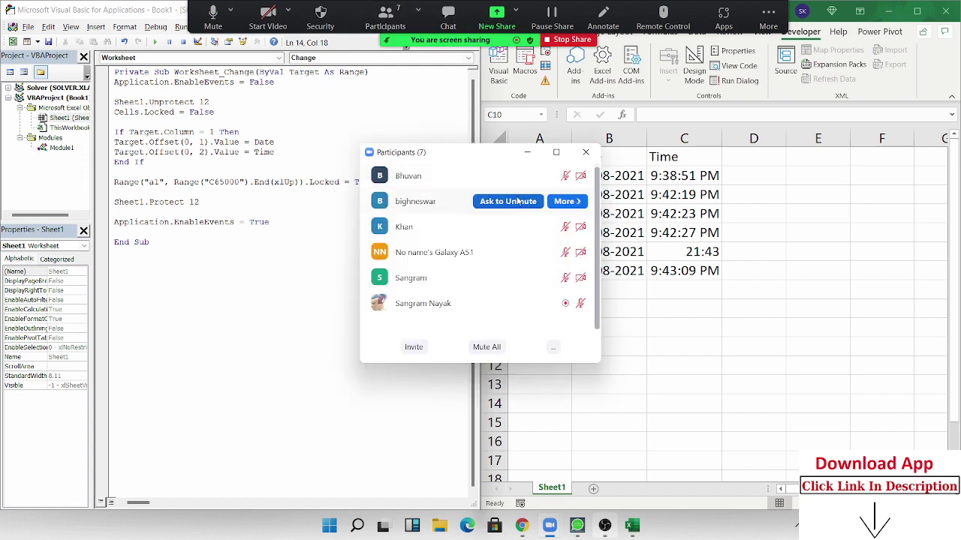
pyautogui.click(575, 224)
pyautogui.click(638, 317)
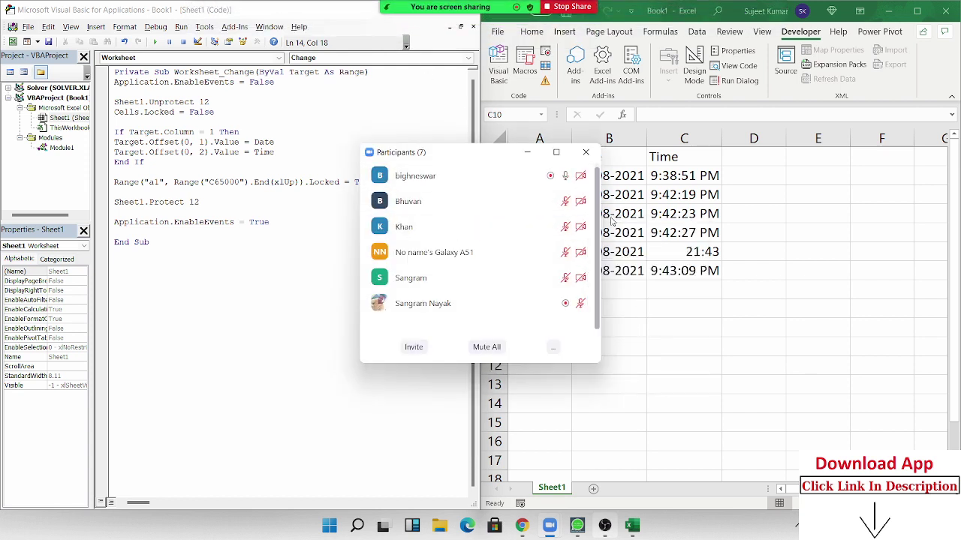
pyautogui.click(587, 153)
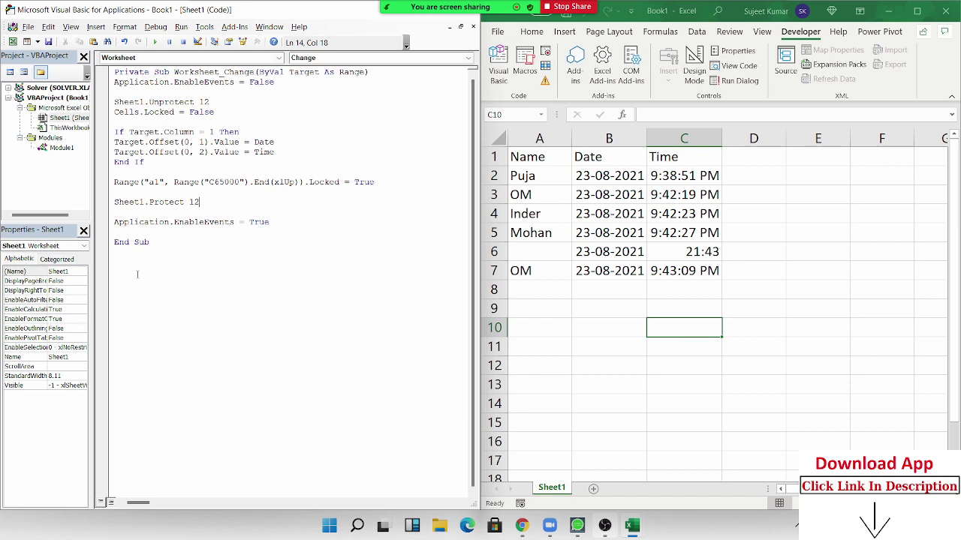
# Step: From the blank line below End Sub, drop down Sheet1's procedure list of events
pyautogui.click(138, 270)
pyautogui.click(317, 59)
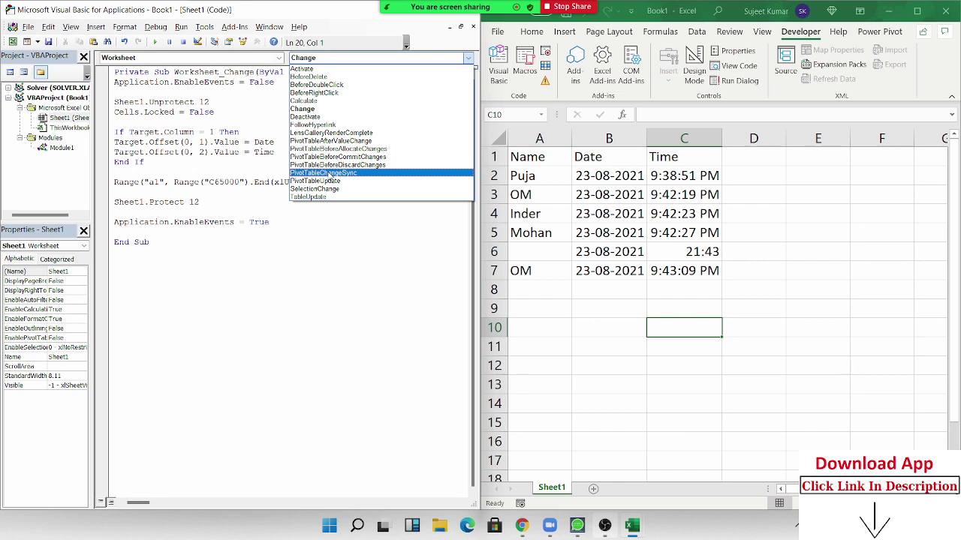
# Step: Remove an accidentally added PivotTableChangeSync stub, leaving only the Worksheet_Change macro
pyautogui.click(328, 173)
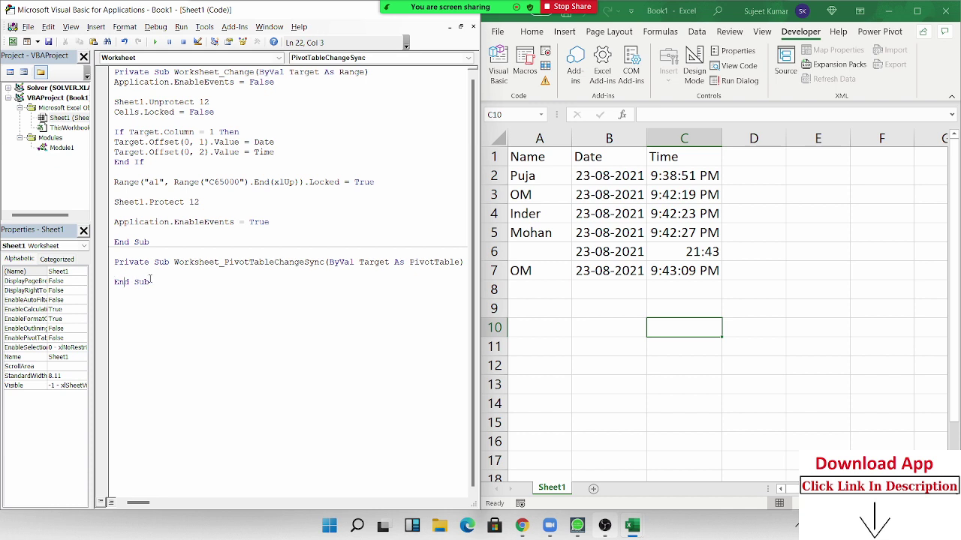
pyautogui.moveTo(150, 282); pyautogui.dragTo(108, 269)
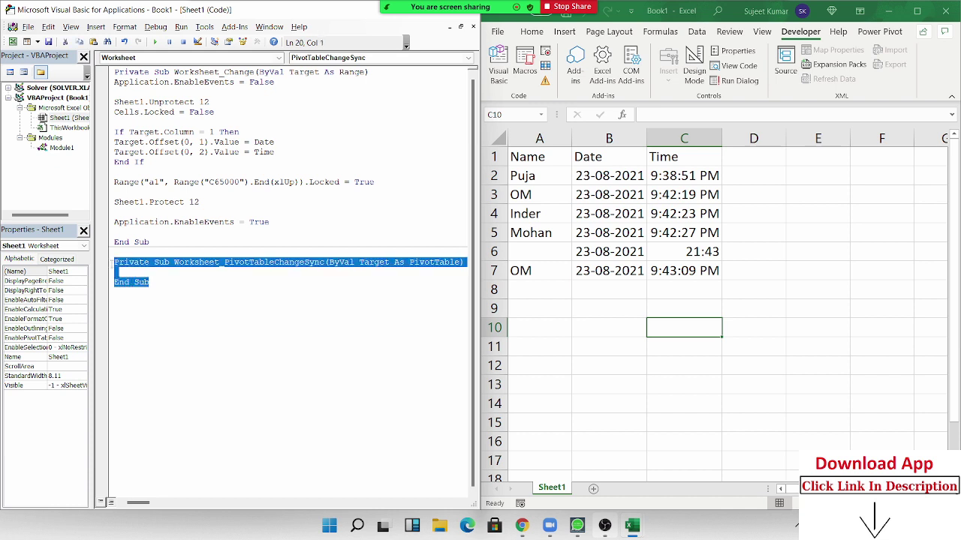
pyautogui.press('Delete')
pyautogui.click(196, 173)
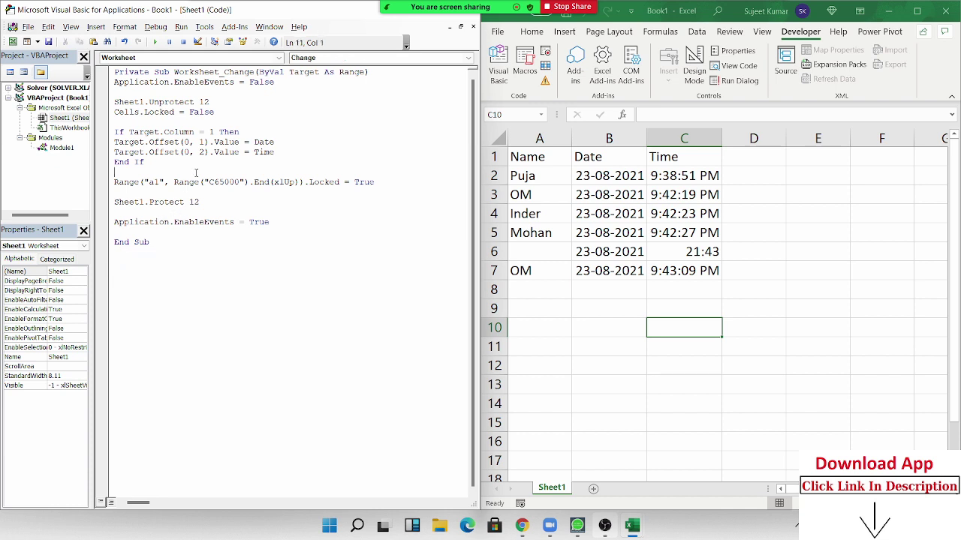
pyautogui.click(321, 57)
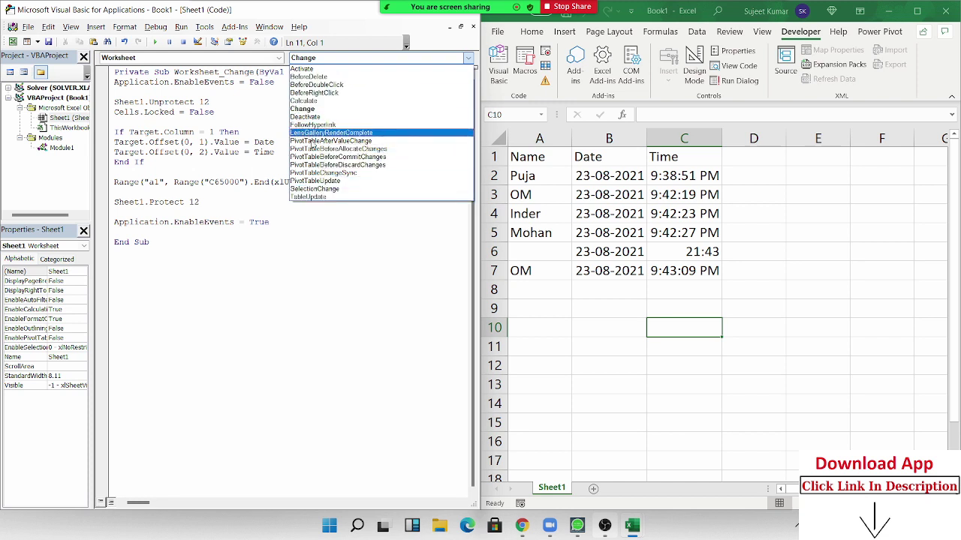
pyautogui.press('Escape')
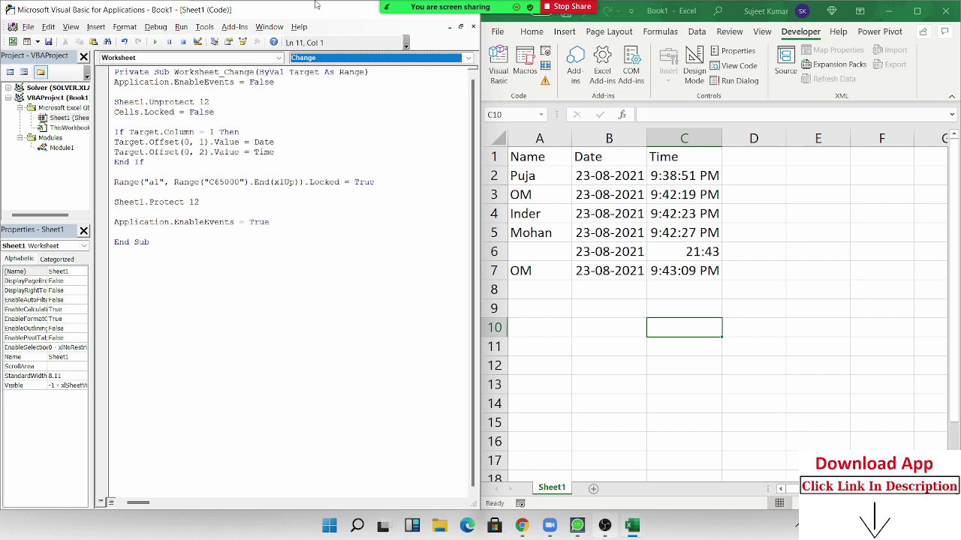
# Step: Glance at the meeting participants, then select ThisWorkbook in the Project Explorer
pyautogui.click(396, 18)
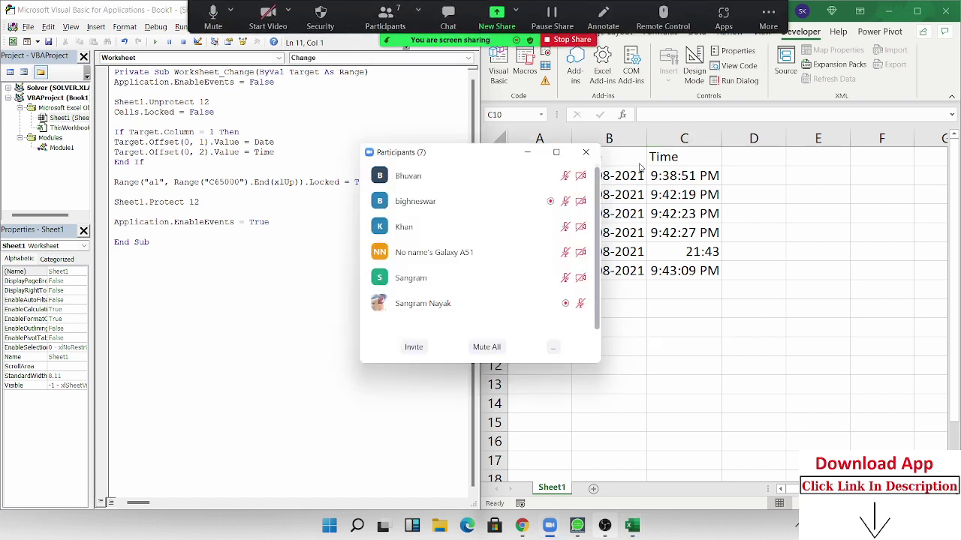
pyautogui.click(586, 153)
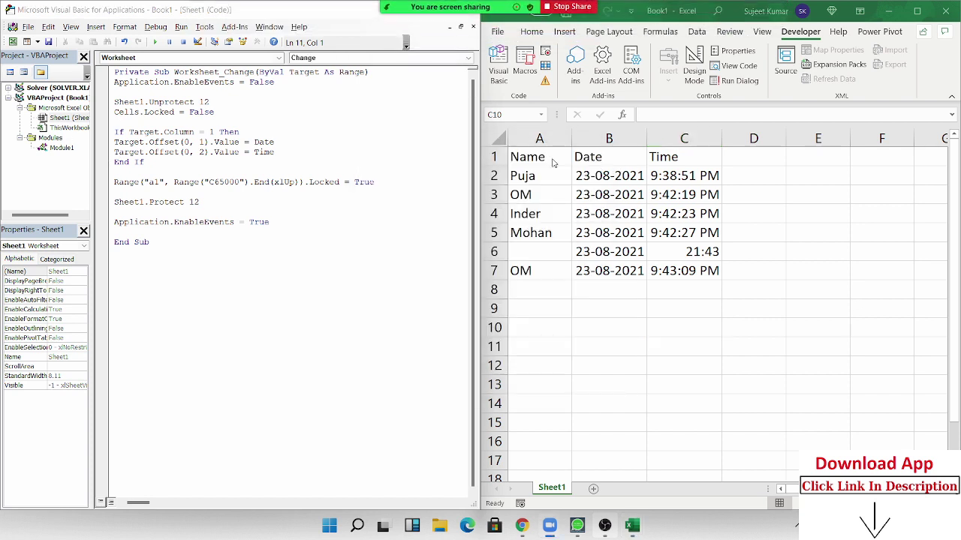
pyautogui.click(66, 129)
# Step: In ThisWorkbook's code, choose the Workbook object to create an empty Workbook_Open procedure
pyautogui.doubleClick(68, 128)
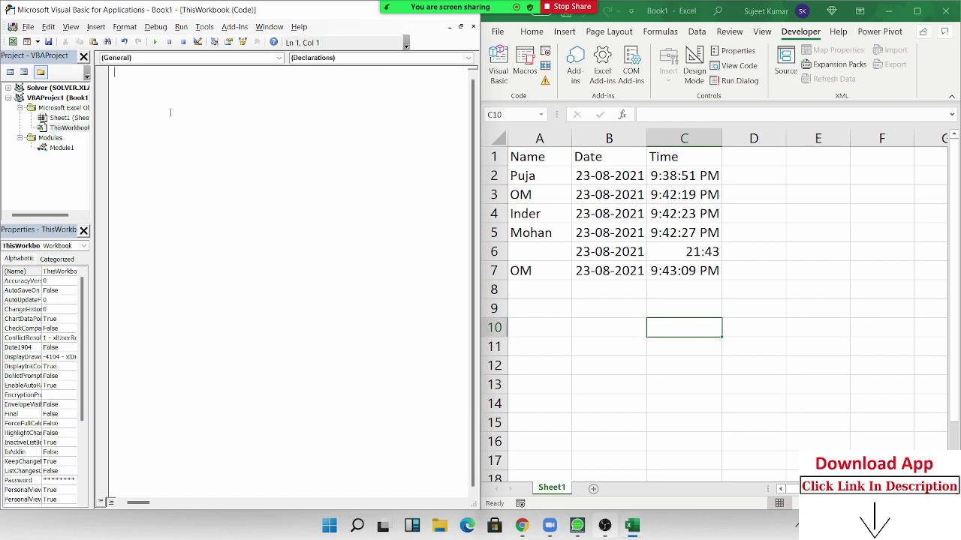
pyautogui.click(209, 58)
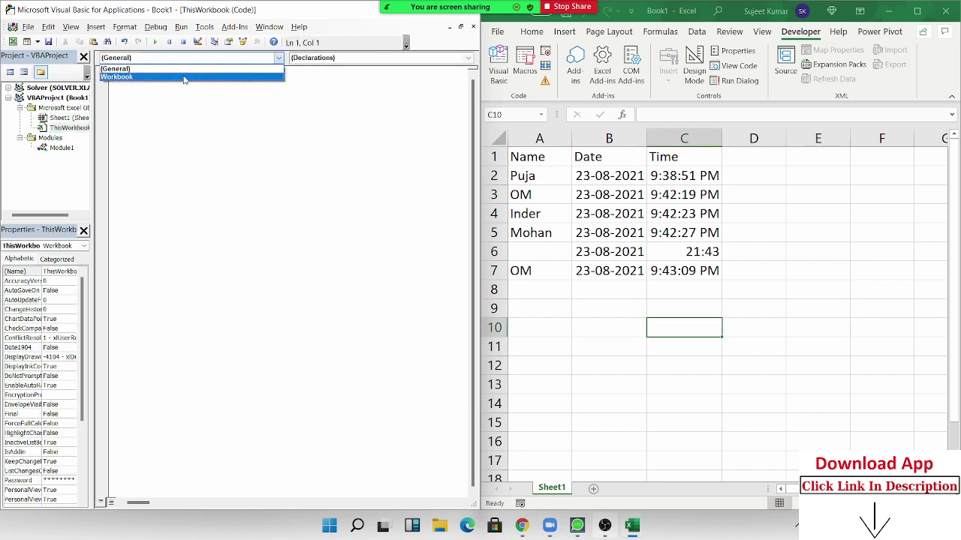
pyautogui.click(151, 78)
pyautogui.click(336, 58)
pyautogui.scroll(2, 336, 95)
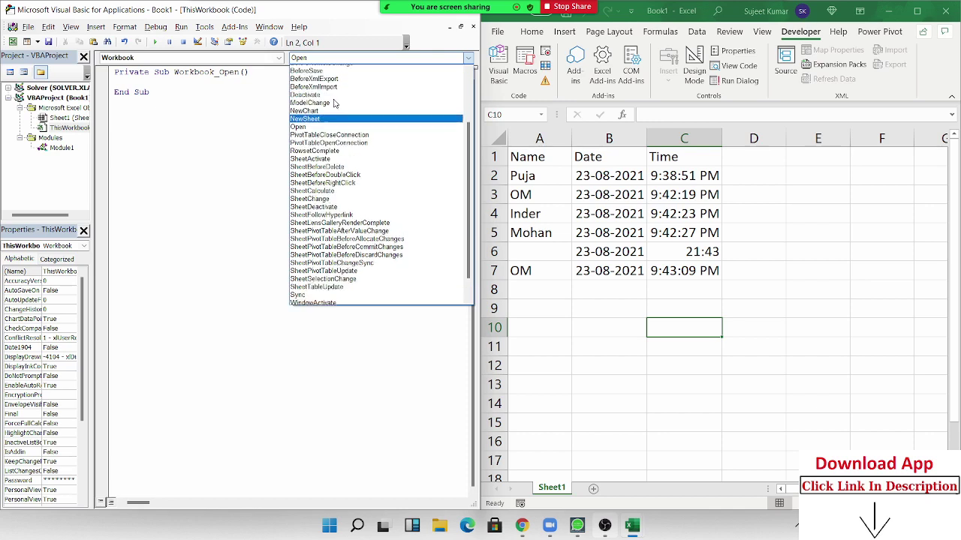
pyautogui.scroll(2, 336, 105)
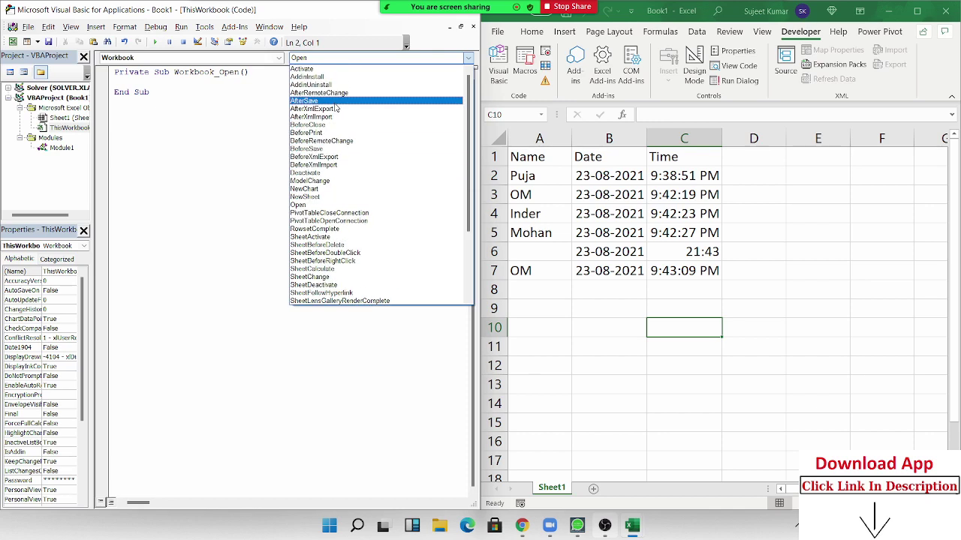
pyautogui.scroll(-3, 345, 116)
pyautogui.scroll(-1, 356, 123)
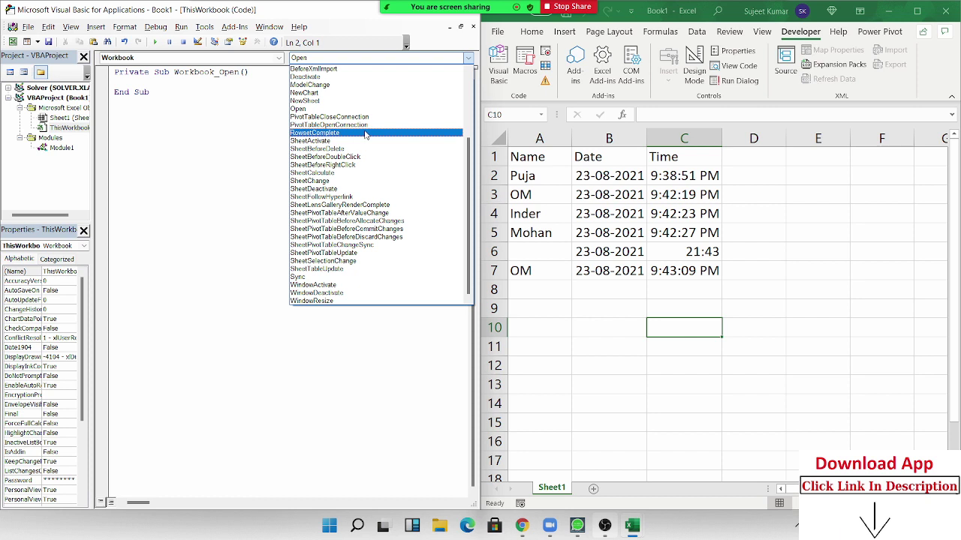
pyautogui.click(667, 306)
pyautogui.click(795, 528)
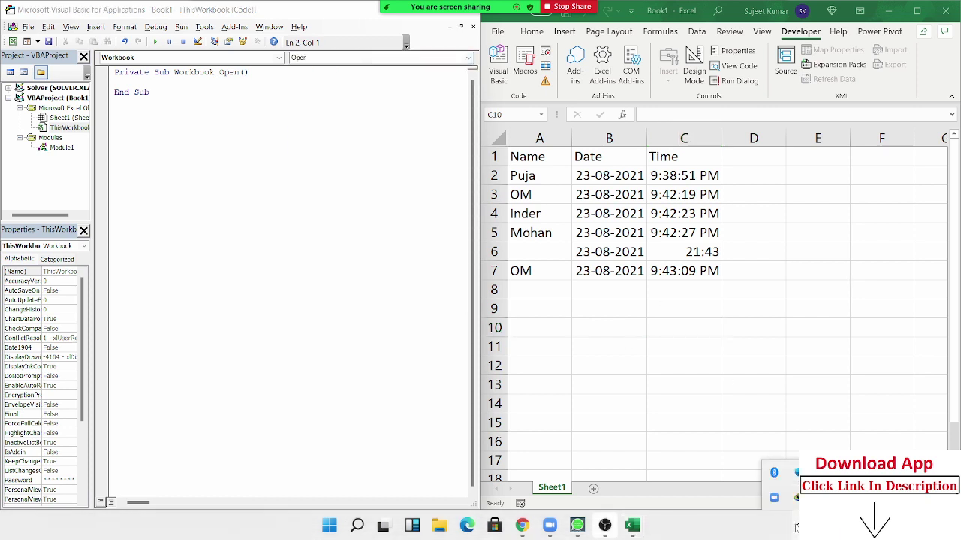